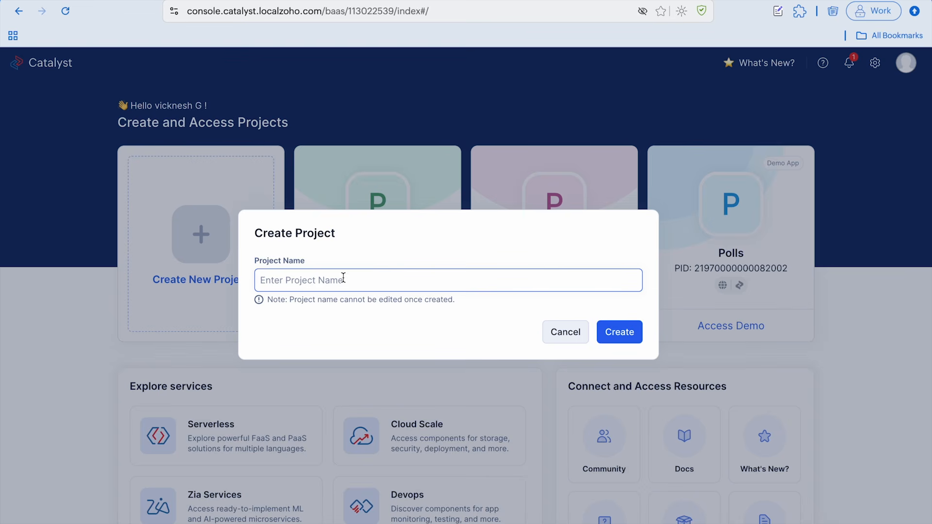
Create a new project named Car-Price-Prediction-Project
text(-Price_Prediction)
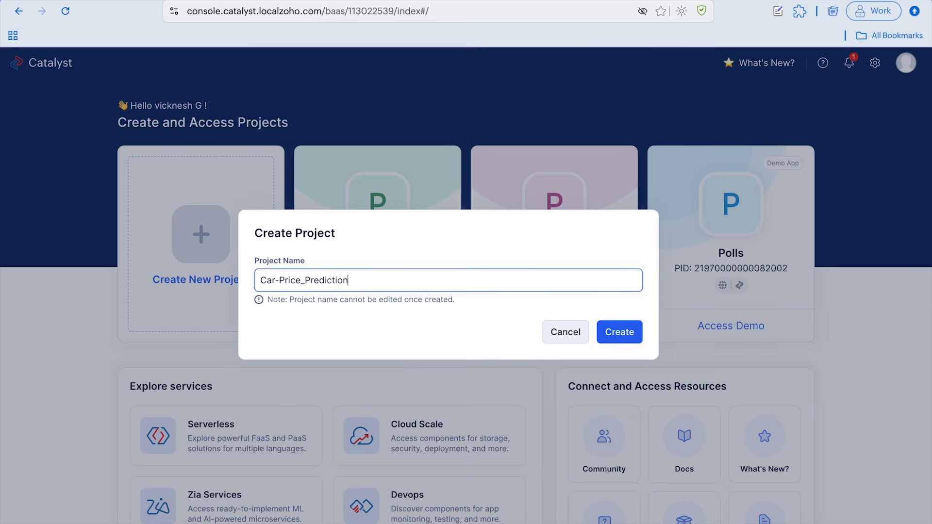
text(-Project)
click(614, 334)
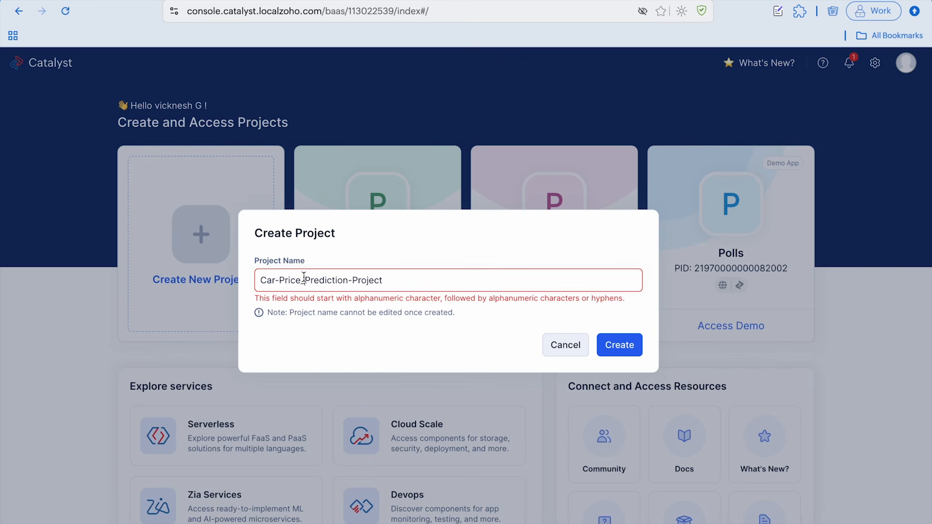
click(304, 276)
key(BackSpace)
text(-)
click(621, 344)
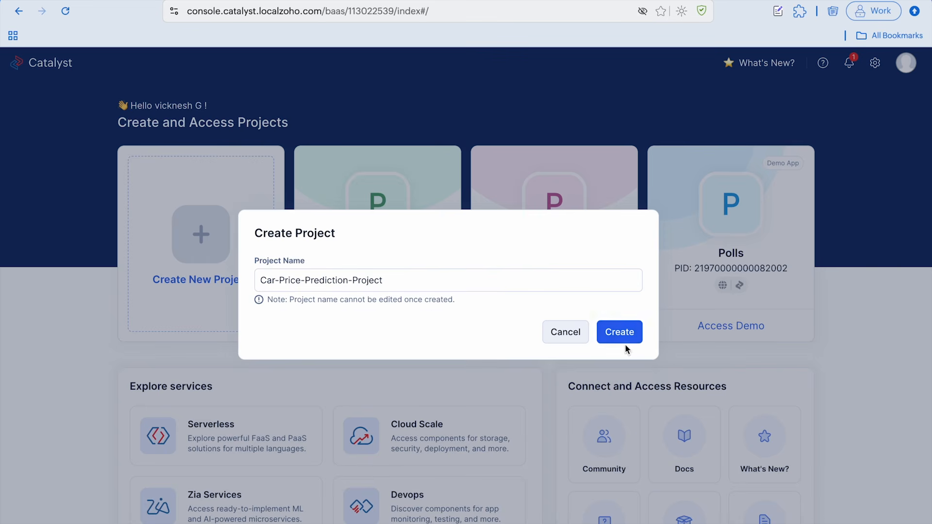
click(625, 345)
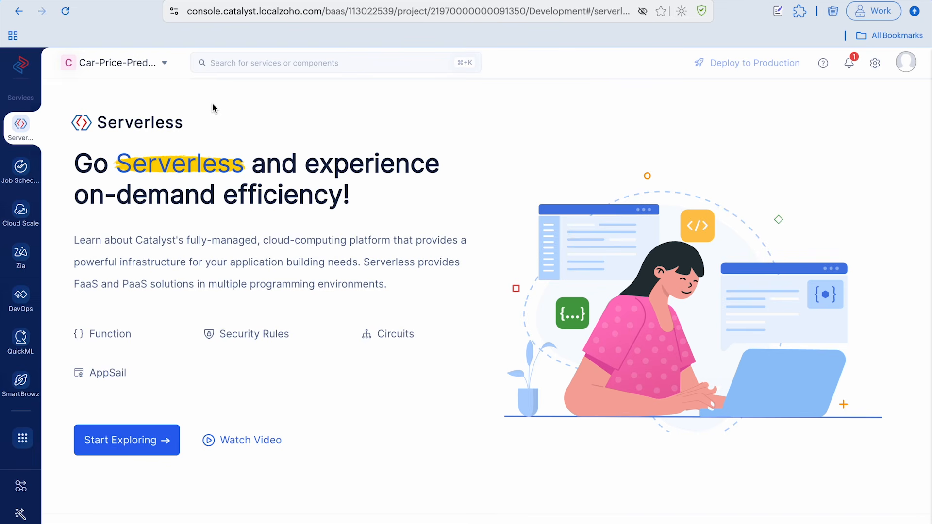
Open the Datasets section of the QuickML service in the new project
click(16, 341)
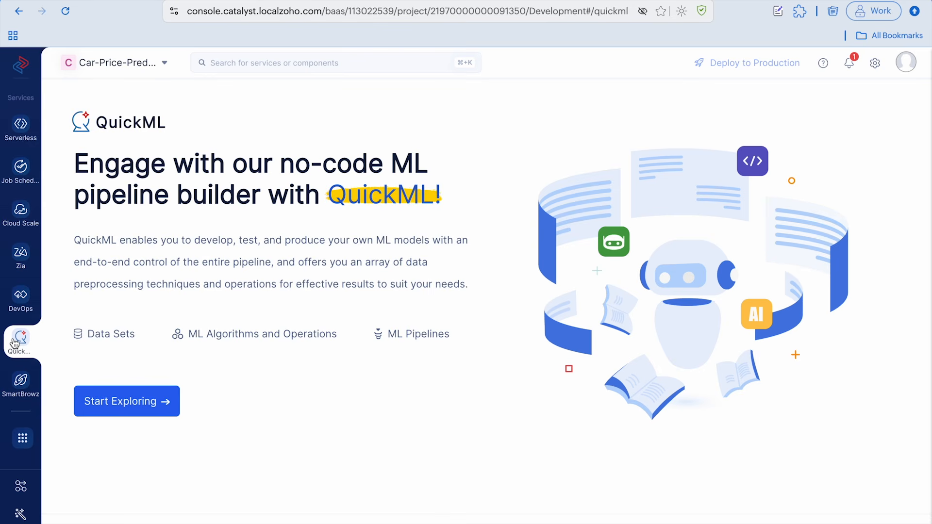
click(115, 410)
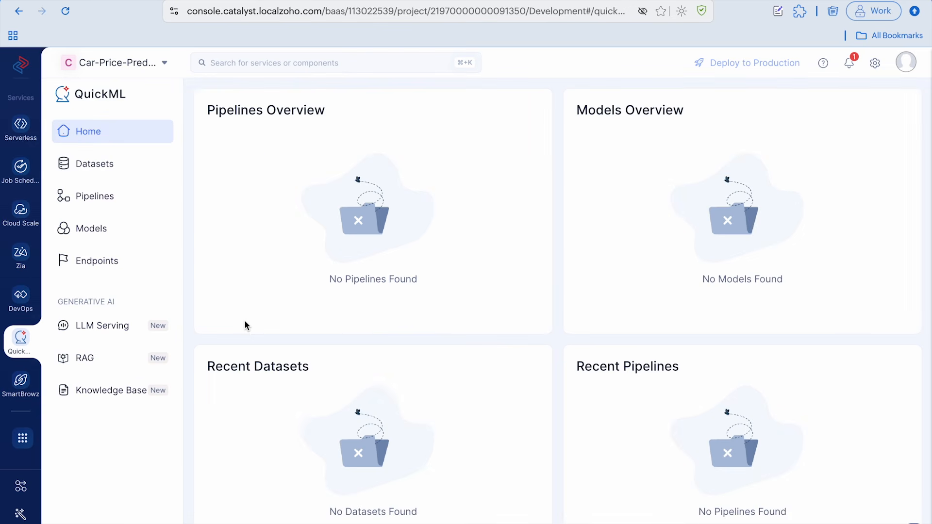
click(139, 171)
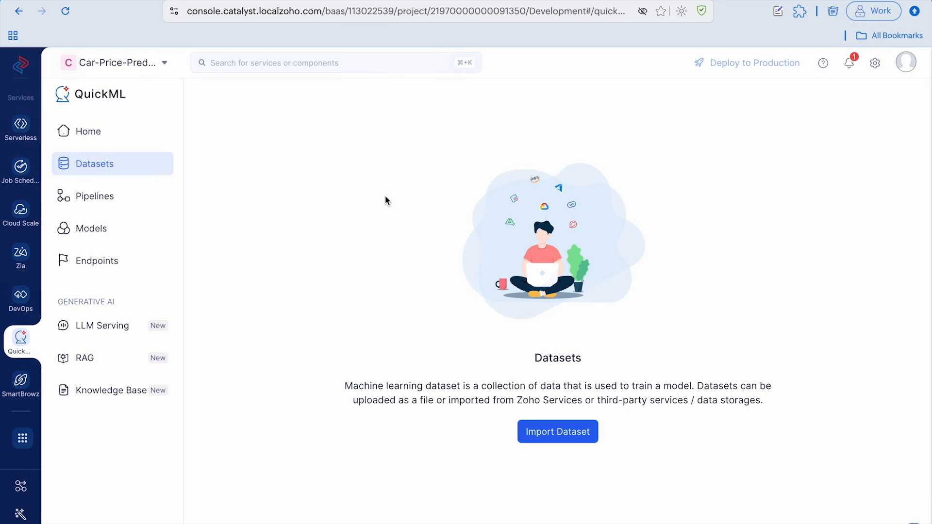
Start a dataset import and choose file upload as the data source
click(558, 435)
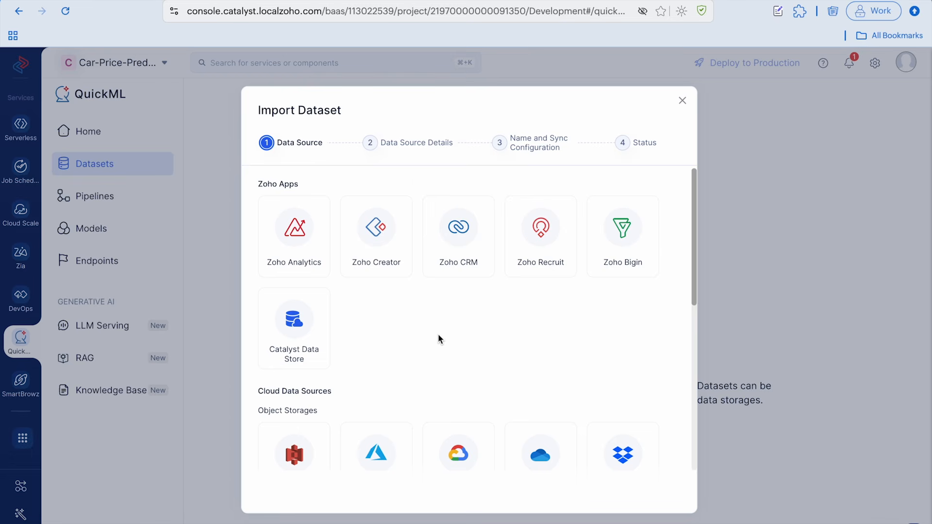
scroll(439, 336, down, 4)
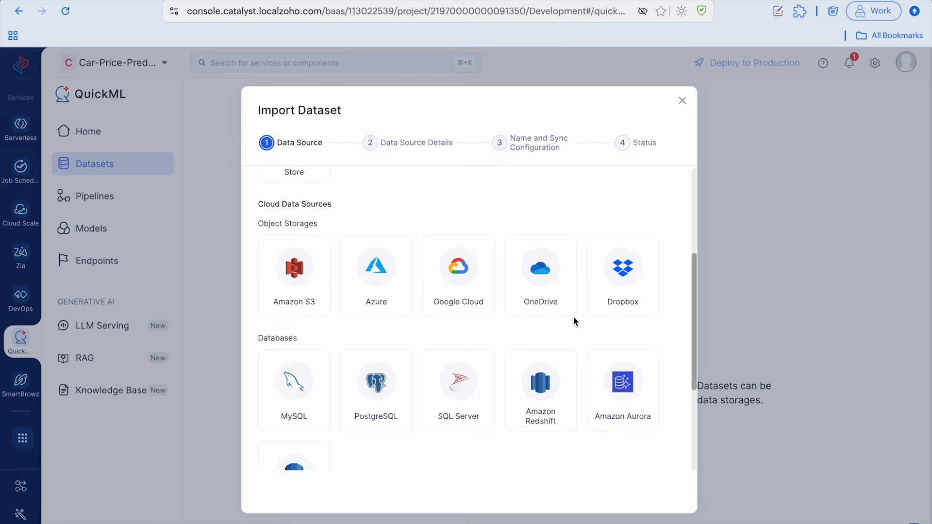
scroll(555, 333, down, 4)
scroll(511, 387, up, 1)
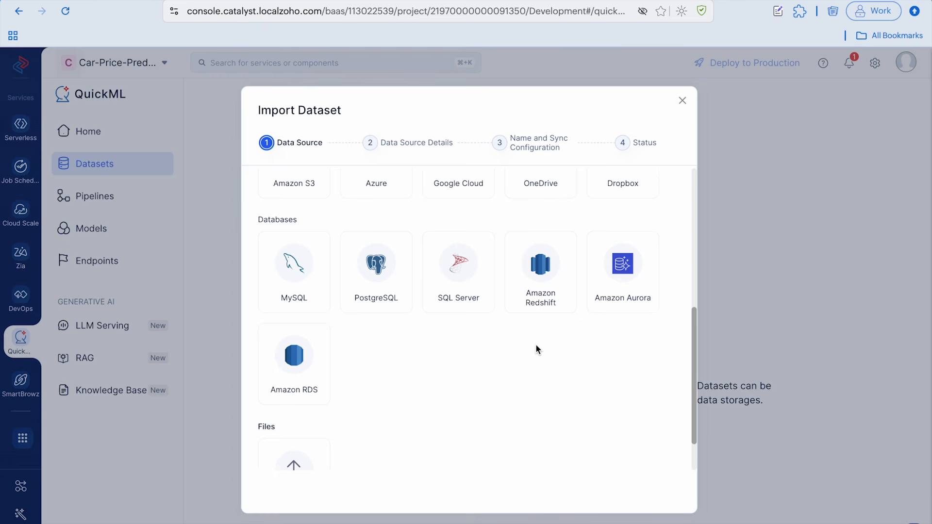
scroll(536, 349, down, 1)
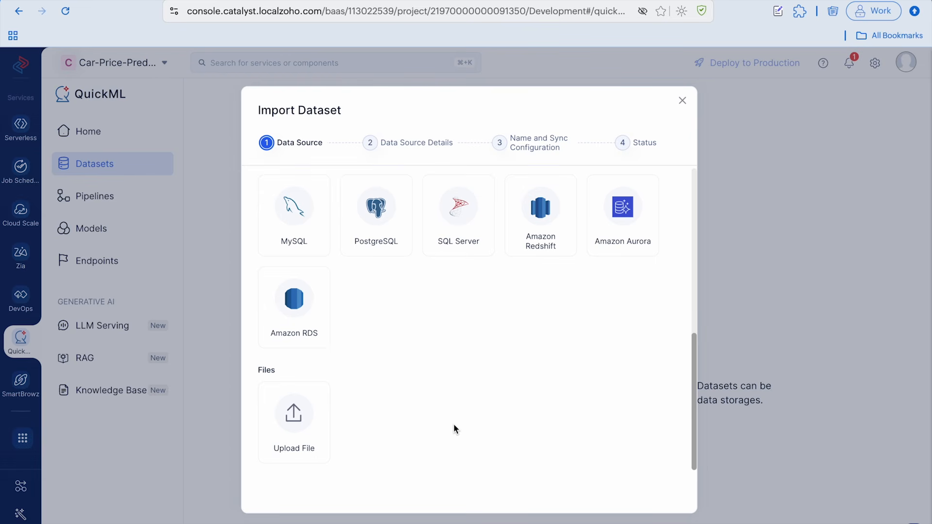
click(300, 419)
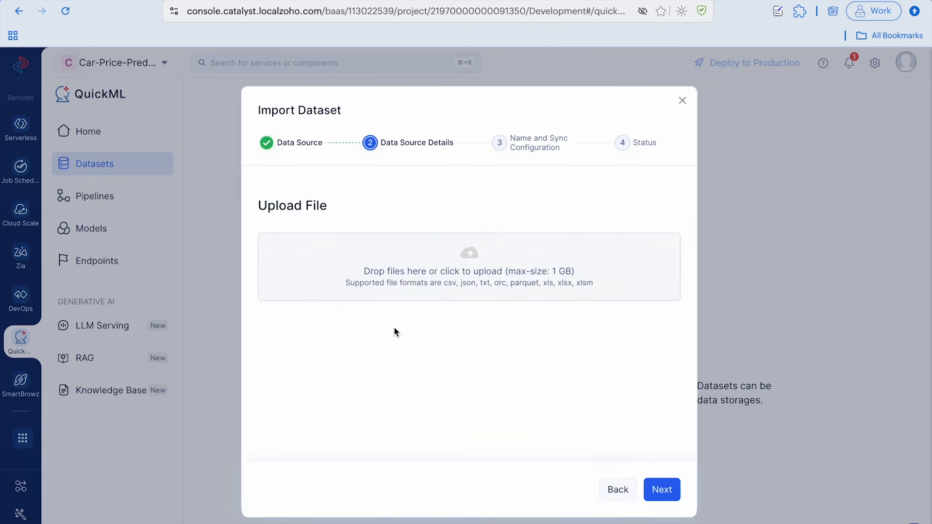
Upload Car Information Dataset.csv from the Desktop under the dataset name Car Information Dataset, keeping the default parsing options
click(469, 265)
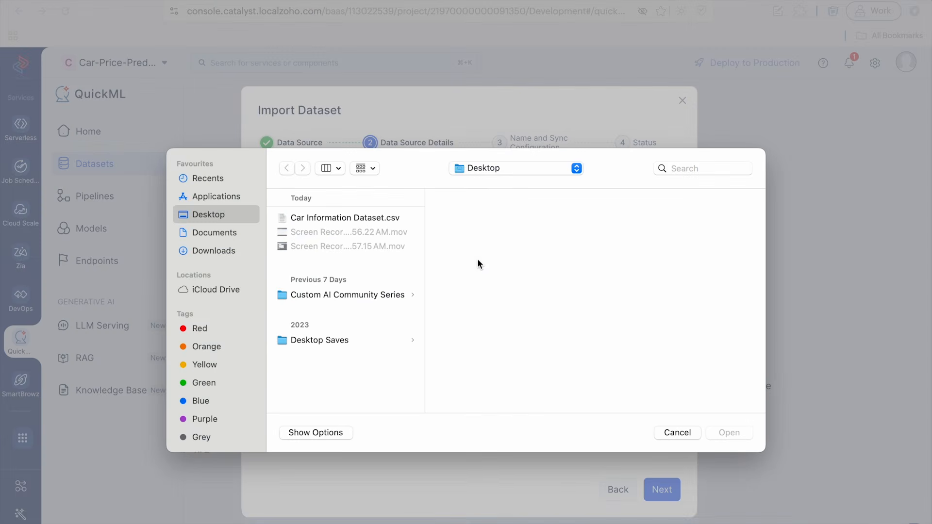
click(369, 222)
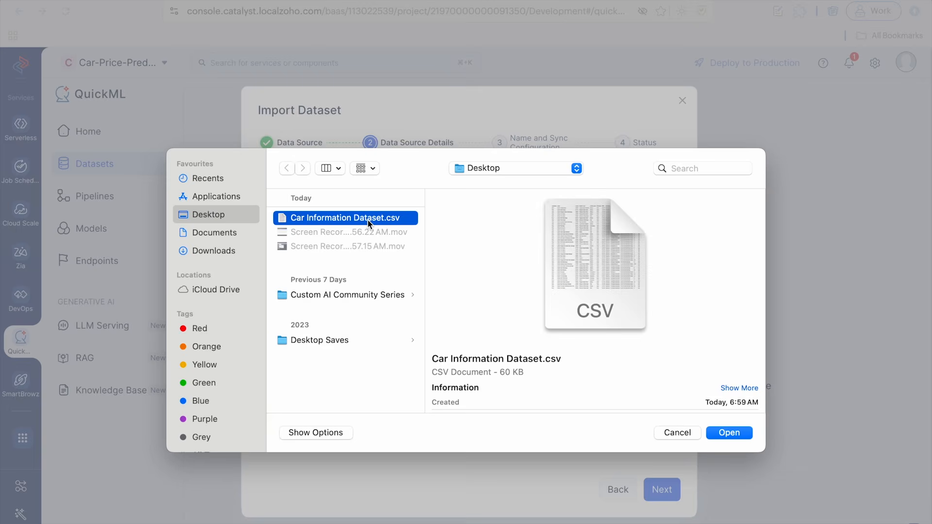
click(729, 433)
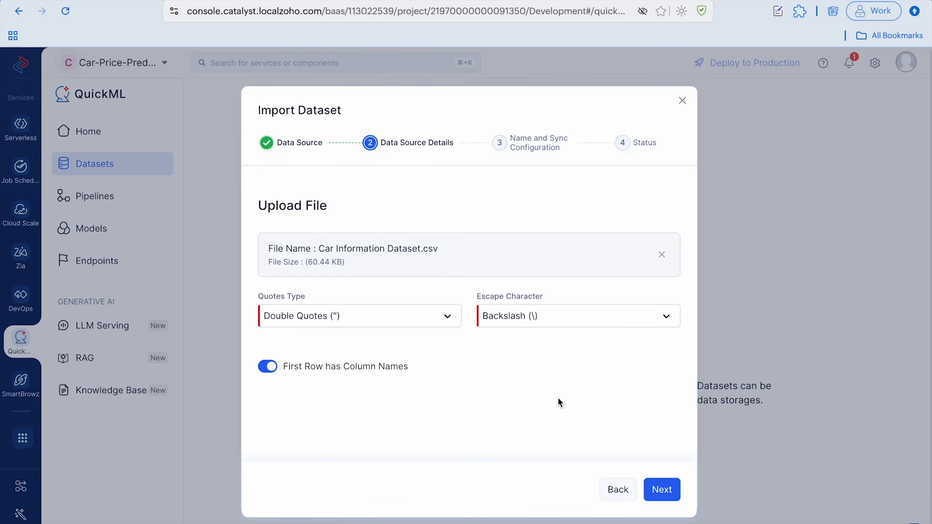
click(675, 489)
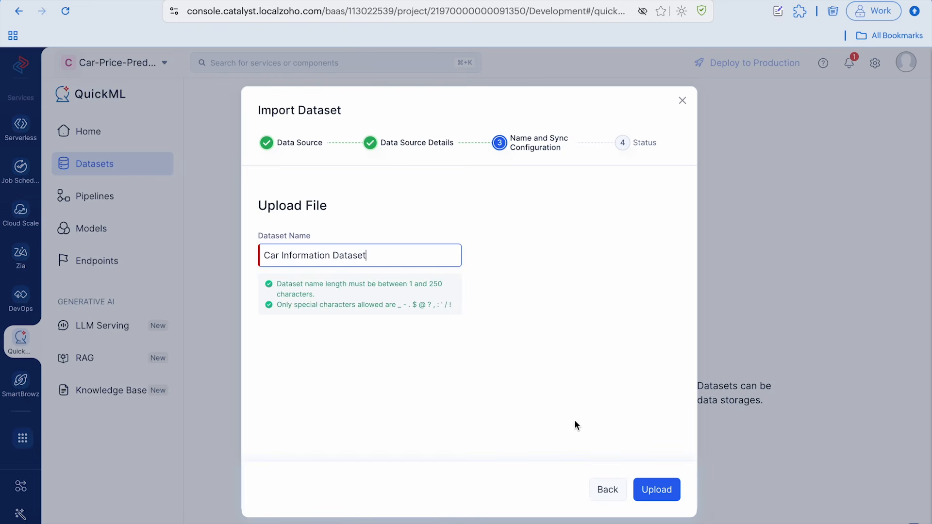
click(657, 485)
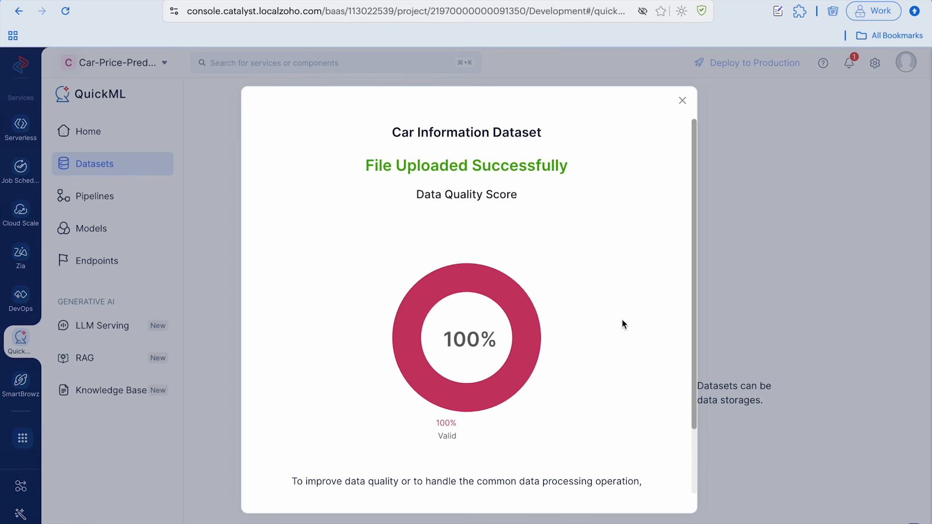
Proceed to data cleaning for the uploaded dataset and create a pipeline named Car Price Prediction Dataset Pipeline
scroll(623, 324, down, 3)
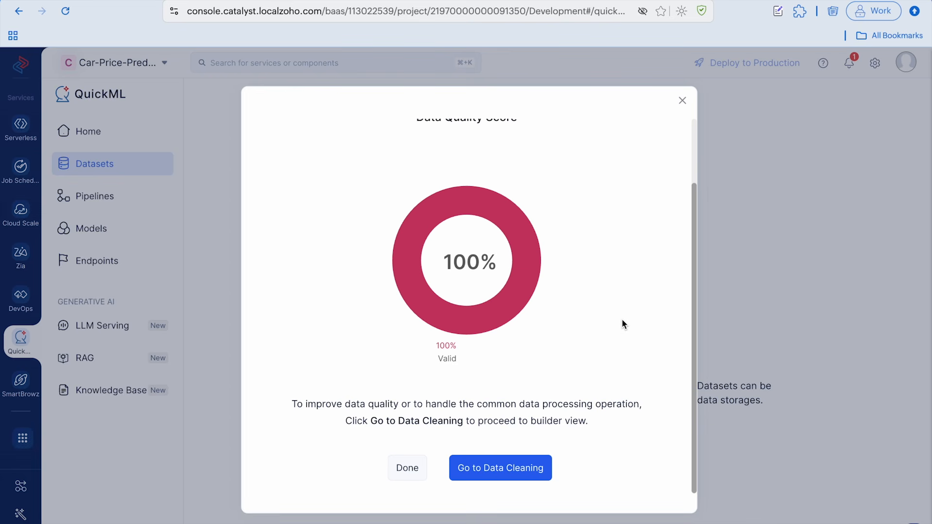
click(514, 468)
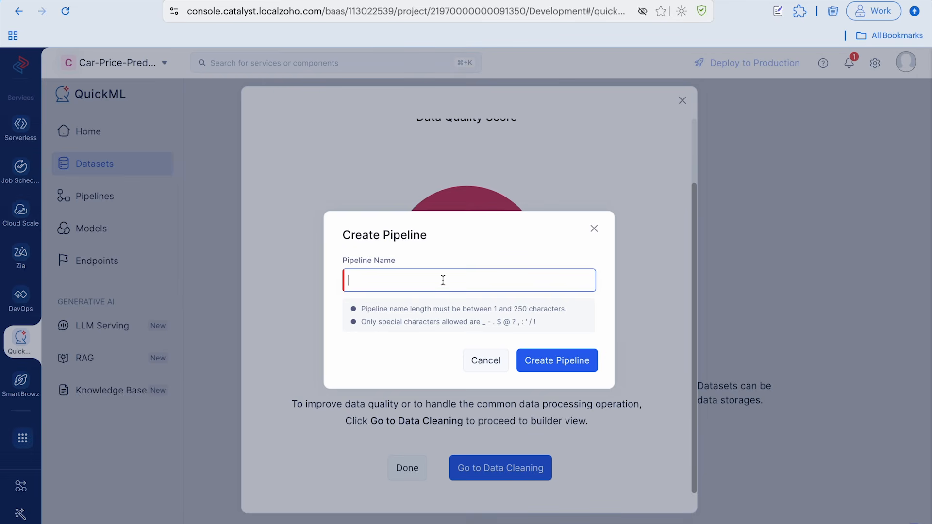
text(Car Price Prediction Dataset)
text(Pipeline)
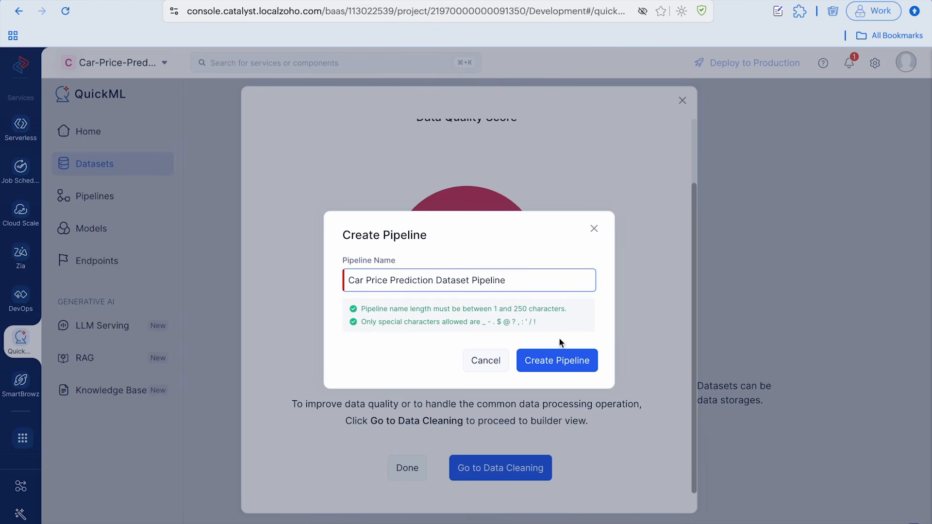
click(557, 361)
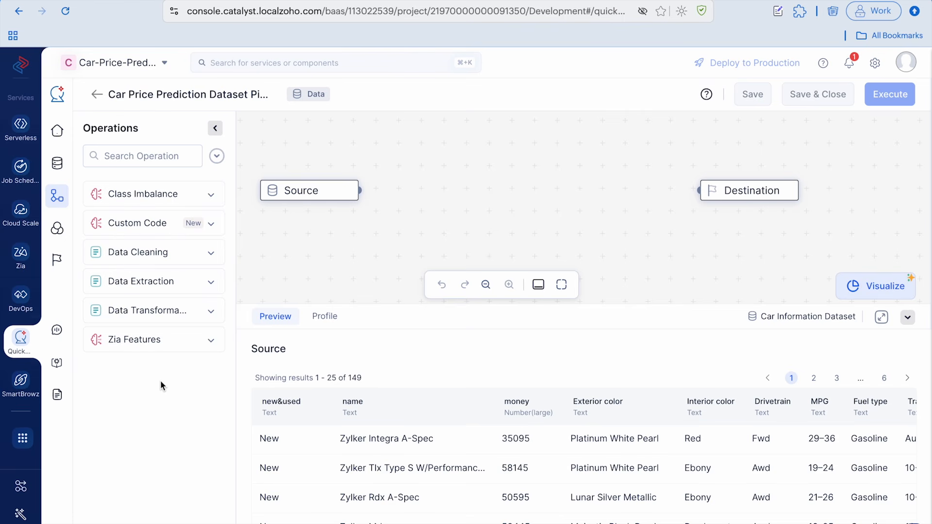
Add a Select/Drop data cleaning operation to the pipeline canvas and connect the Source node's output to its input
click(211, 253)
drag(133, 364, 498, 200)
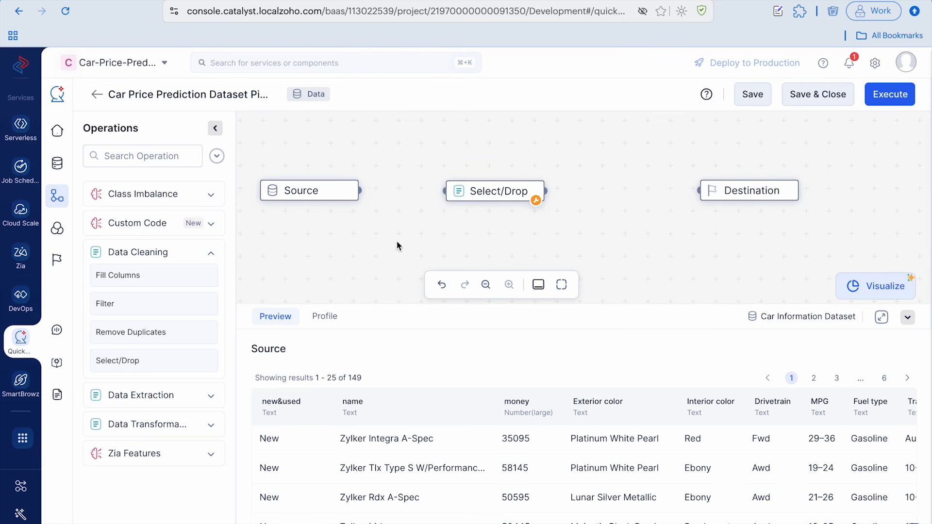
click(360, 192)
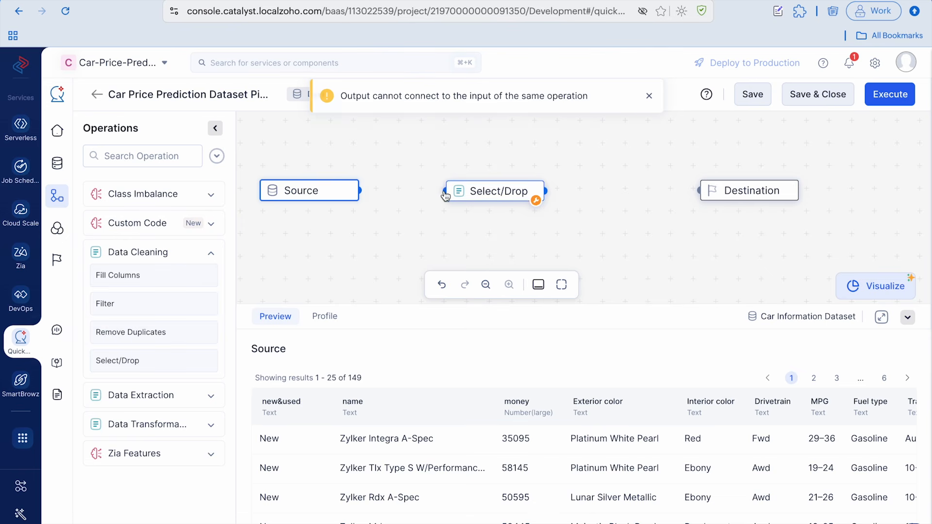
drag(359, 191, 449, 194)
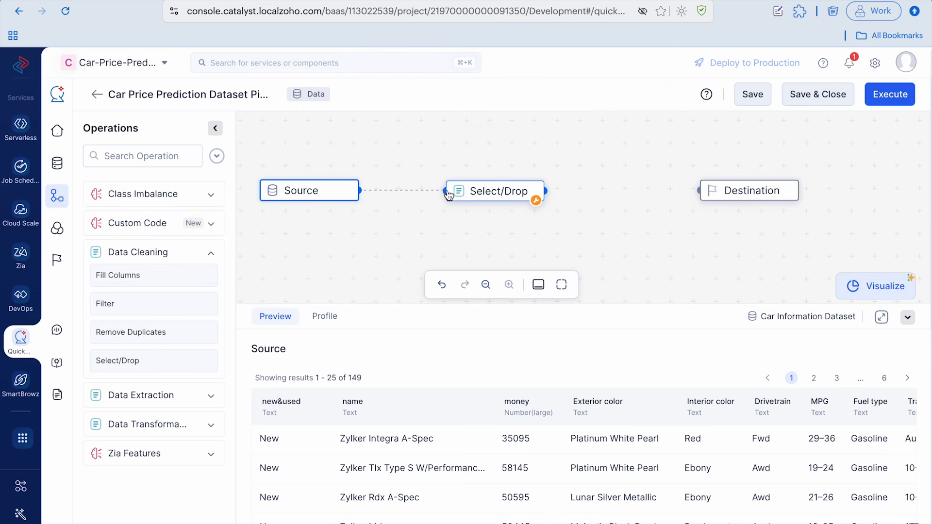
Set the Select/Drop node's operation to Drop and choose the name and MPG columns
click(466, 193)
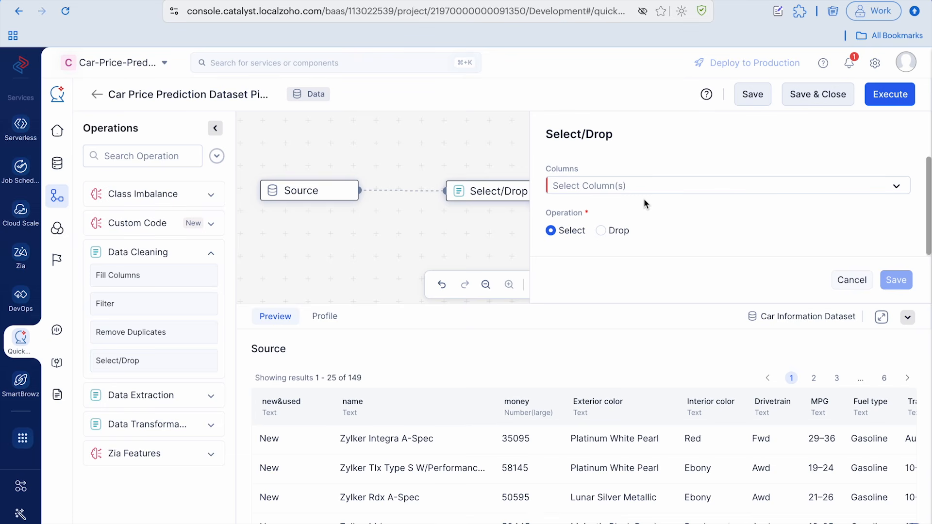
click(601, 231)
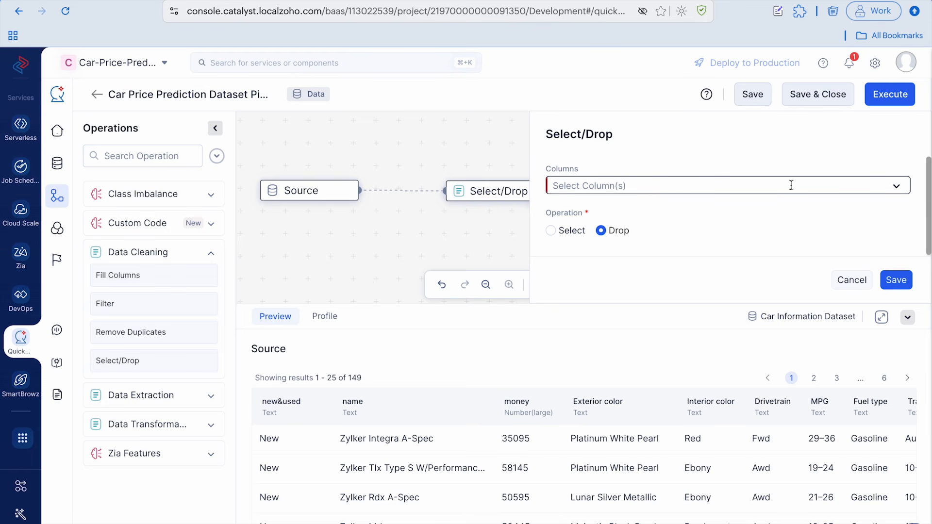
click(906, 186)
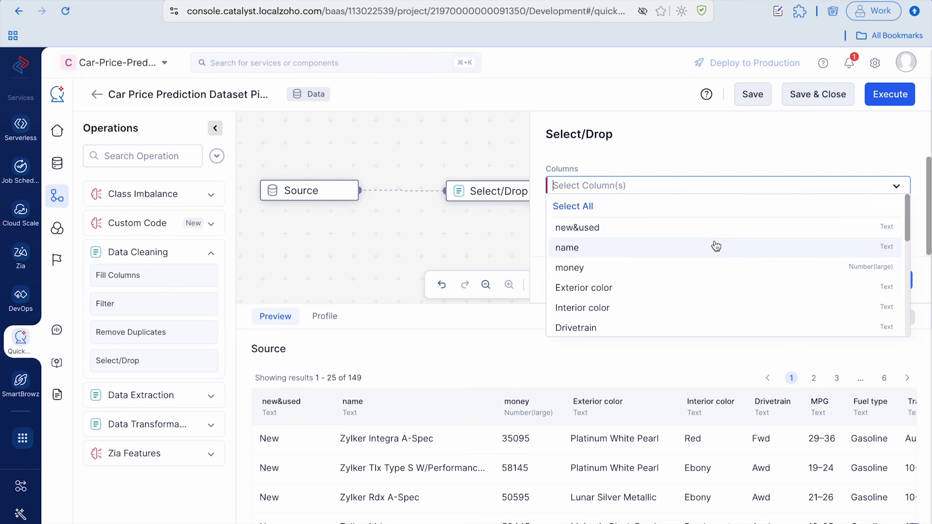
click(689, 254)
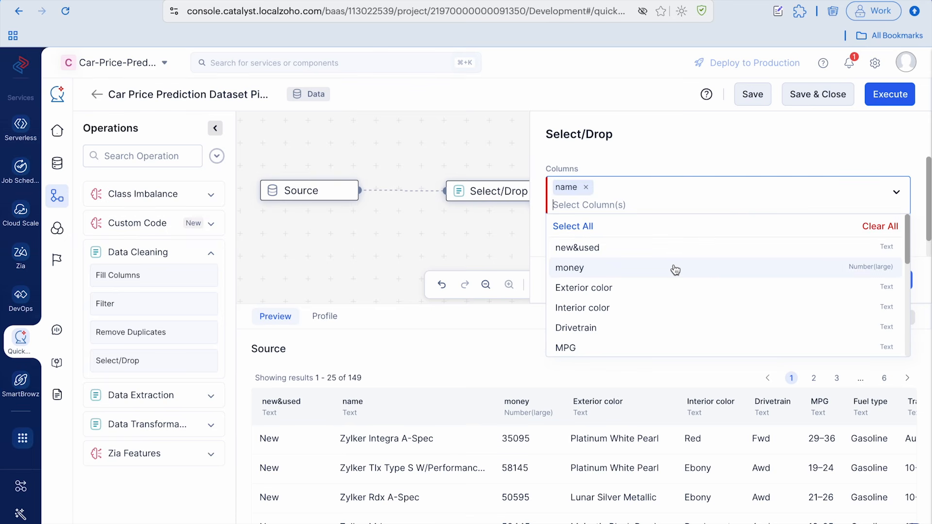
scroll(675, 270, down, 1)
scroll(675, 271, down, 1)
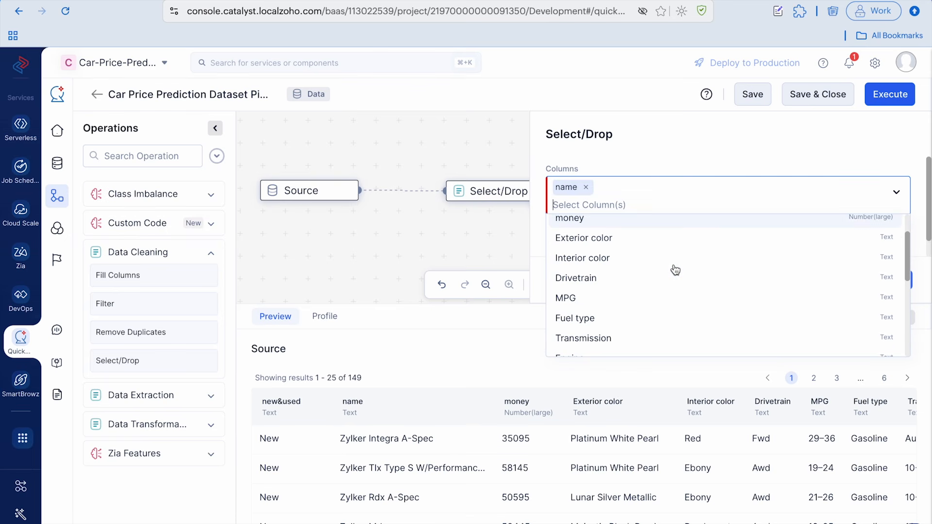
click(651, 302)
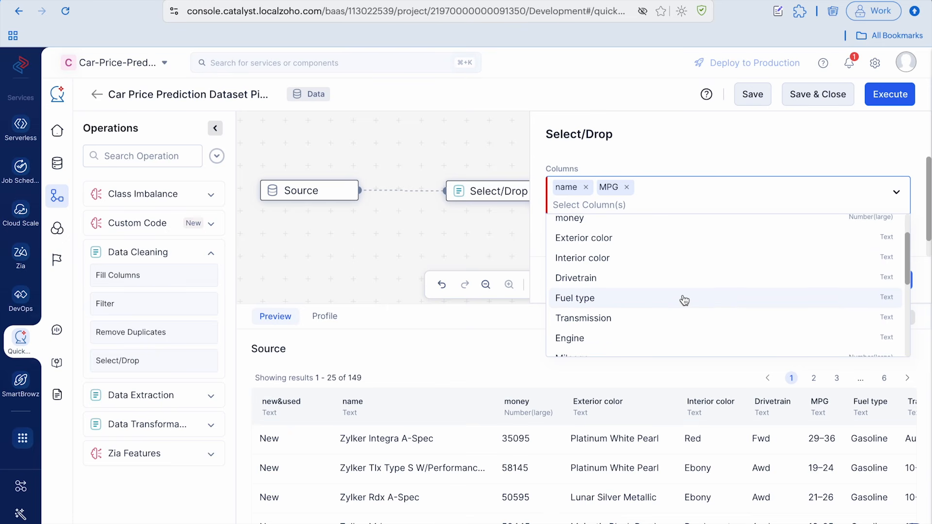
Add the Convenience, Exterior and currency columns to the drop selection and save the Select/Drop configuration
scroll(684, 301, down, 1)
scroll(680, 301, down, 1)
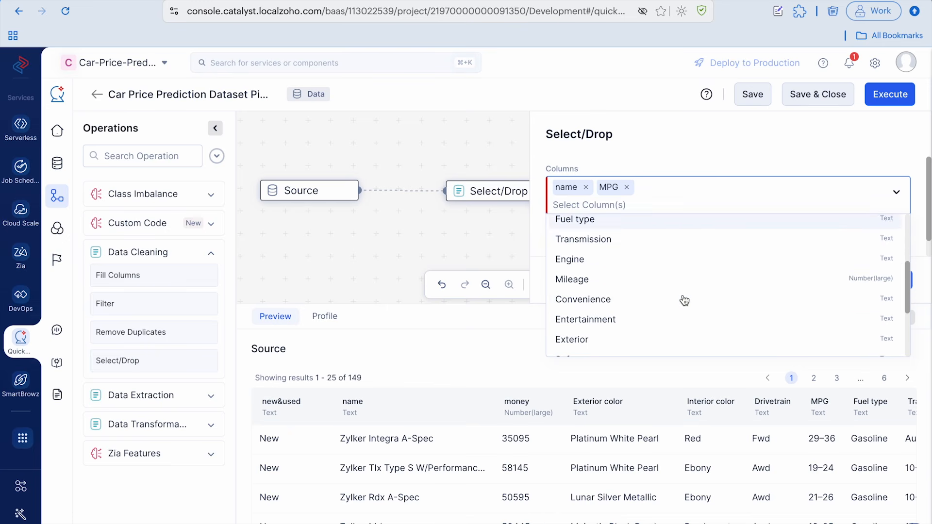
click(620, 301)
click(591, 321)
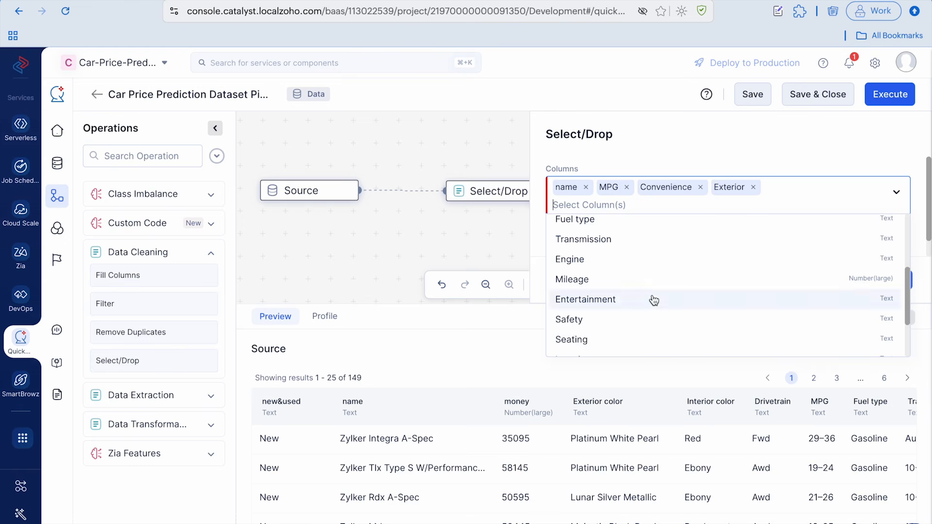
scroll(651, 300, down, 2)
click(604, 345)
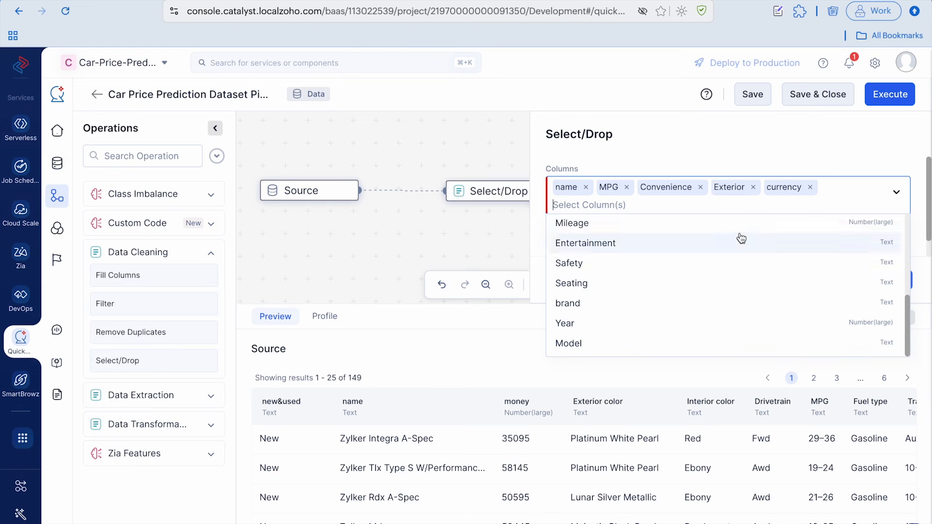
click(804, 147)
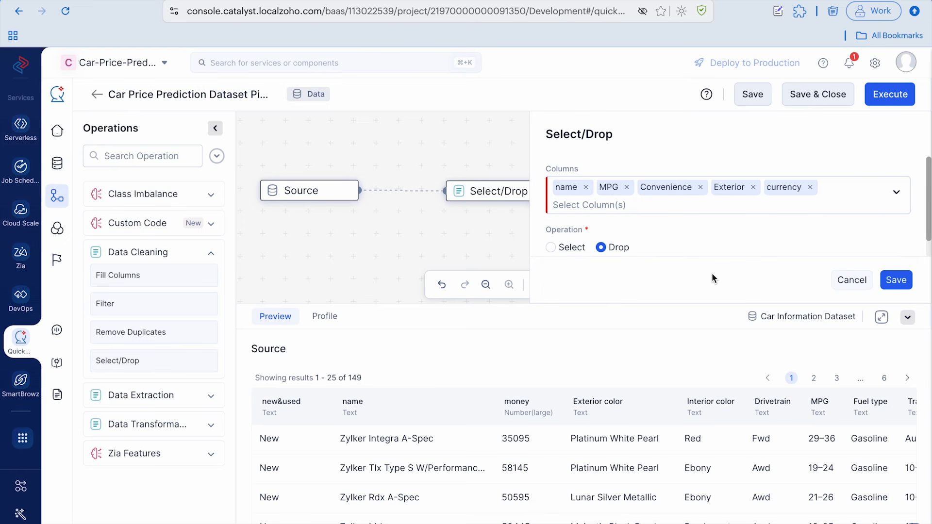
click(903, 282)
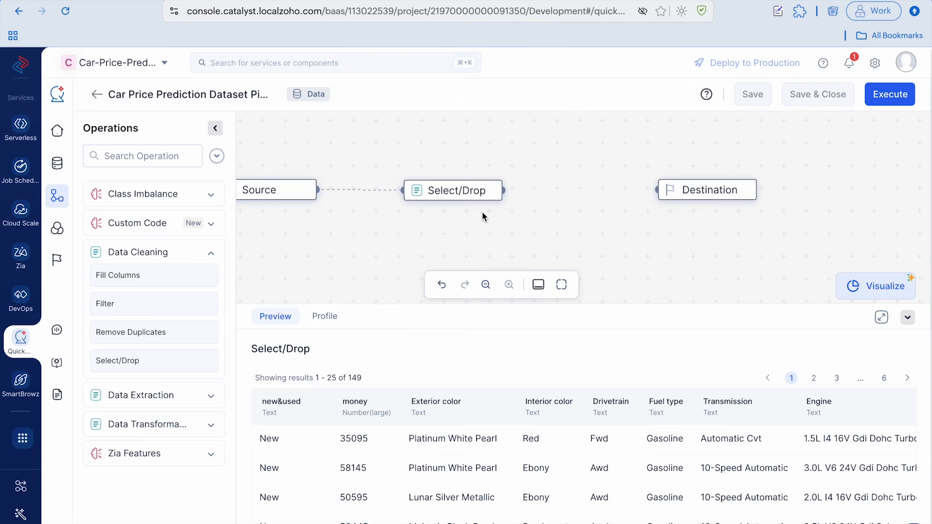
Connect the Select/Drop node's output to Destination, execute the dataset pipeline and return to the pipeline list
drag(504, 191, 658, 195)
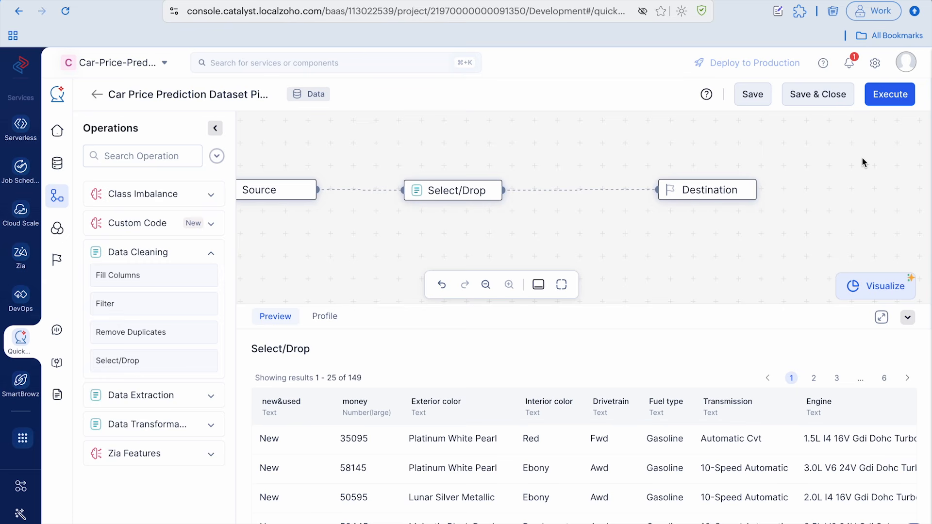
click(896, 98)
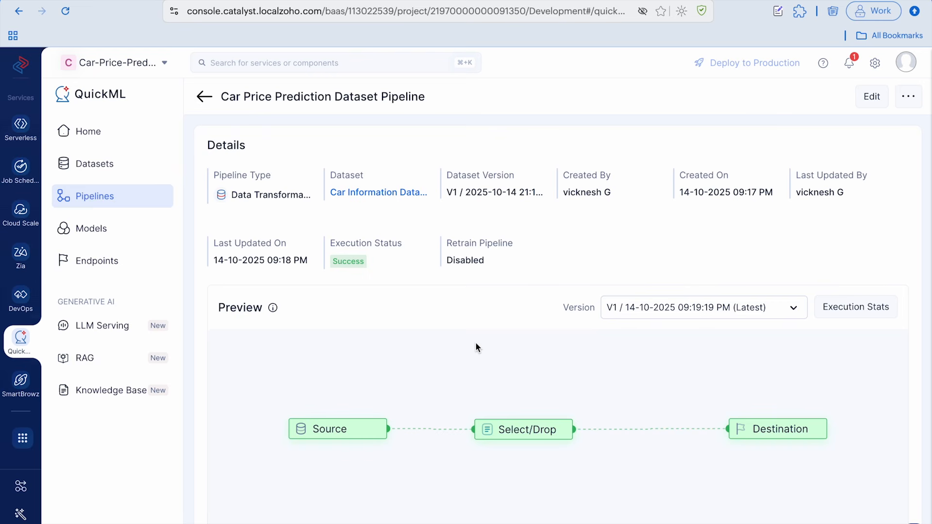
click(204, 96)
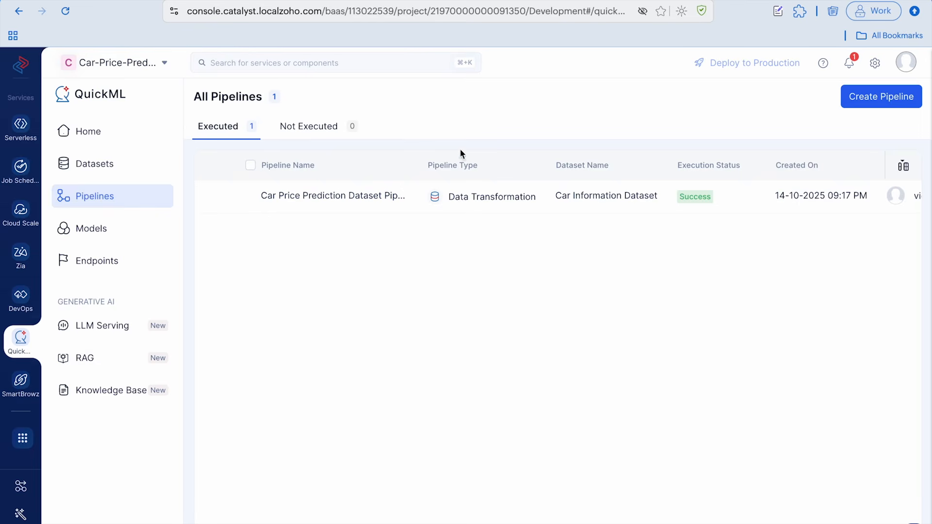
Start a new Prediction pipeline and name it Car Price Prediction
click(871, 102)
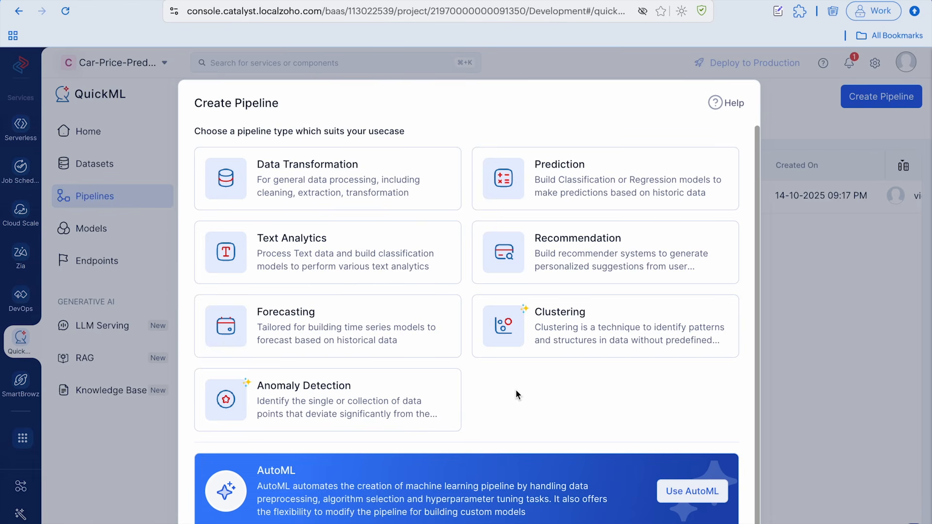
click(542, 166)
click(424, 185)
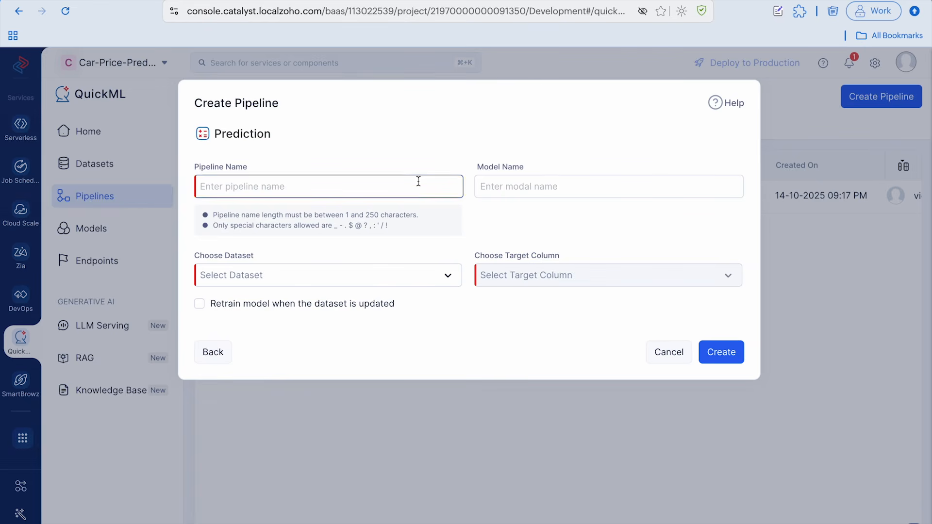
text(Car)
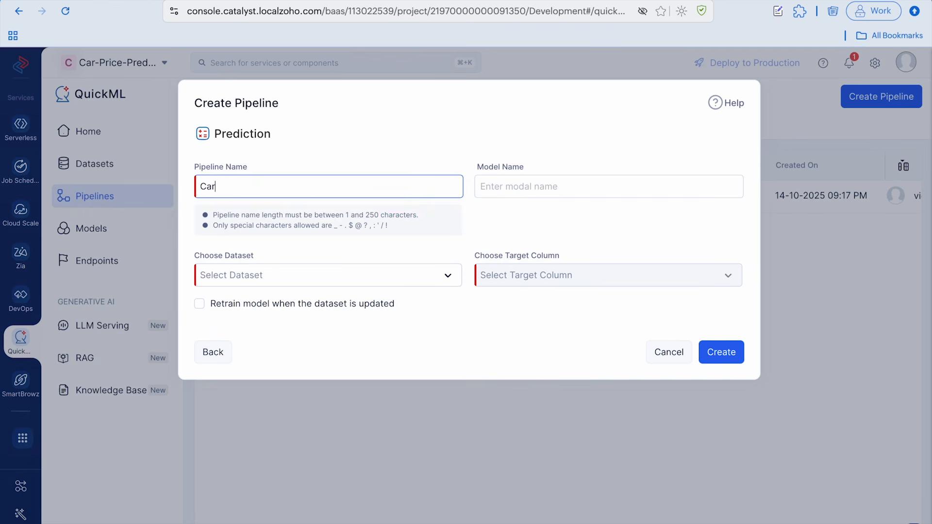
text( Price Prediction)
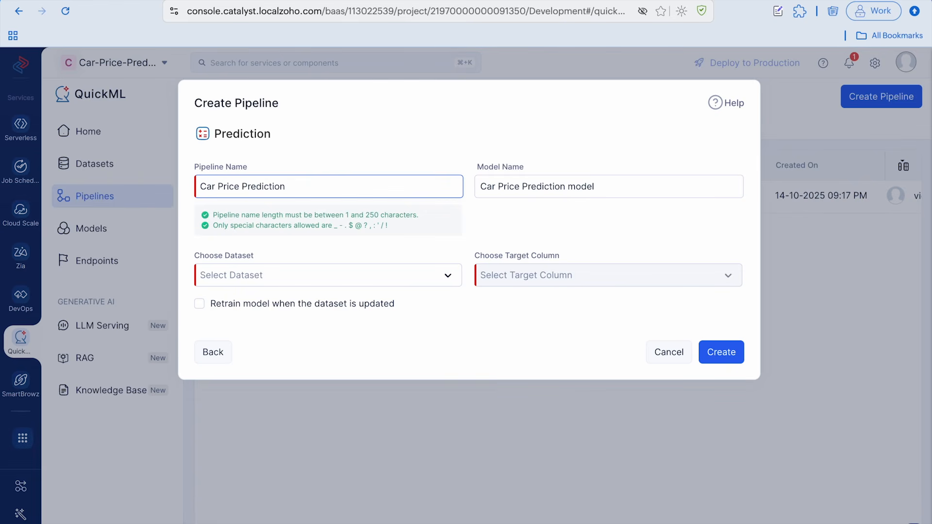
Choose Car Information Dataset with money as the target column and create the prediction pipeline
click(355, 272)
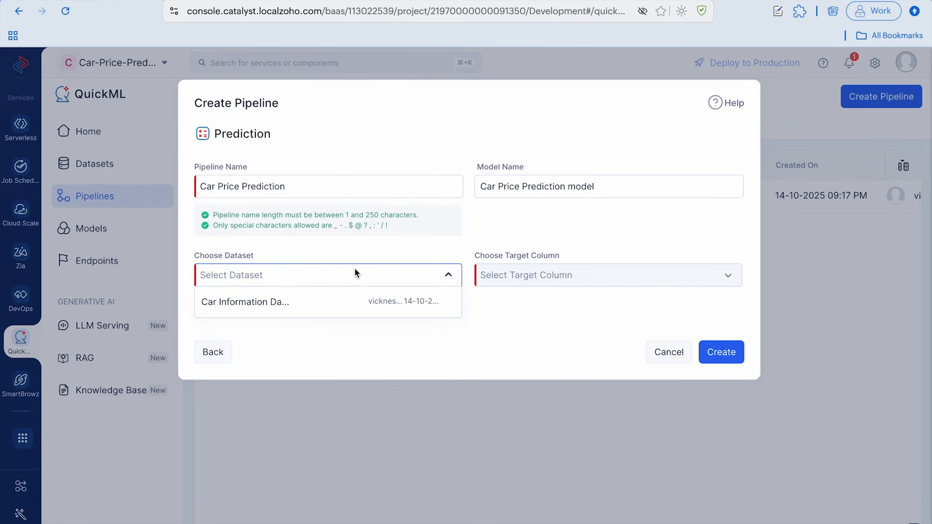
click(302, 304)
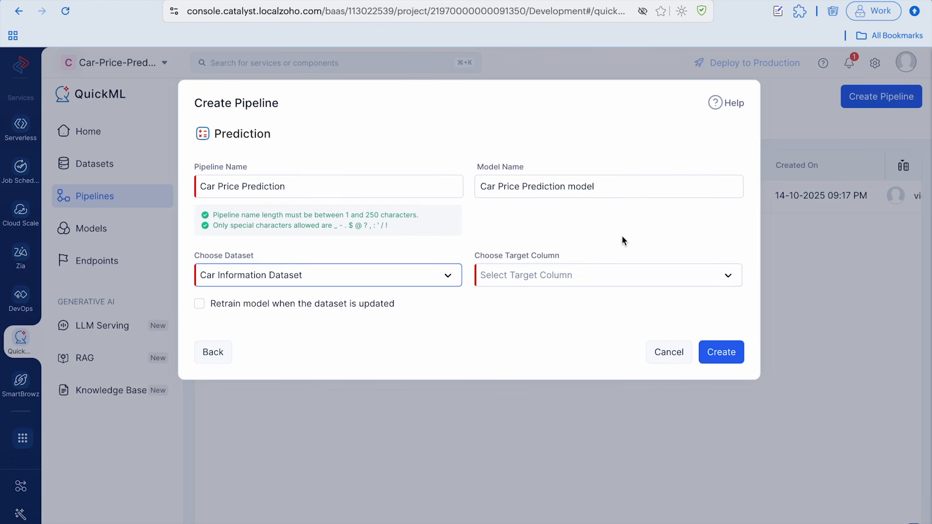
click(617, 278)
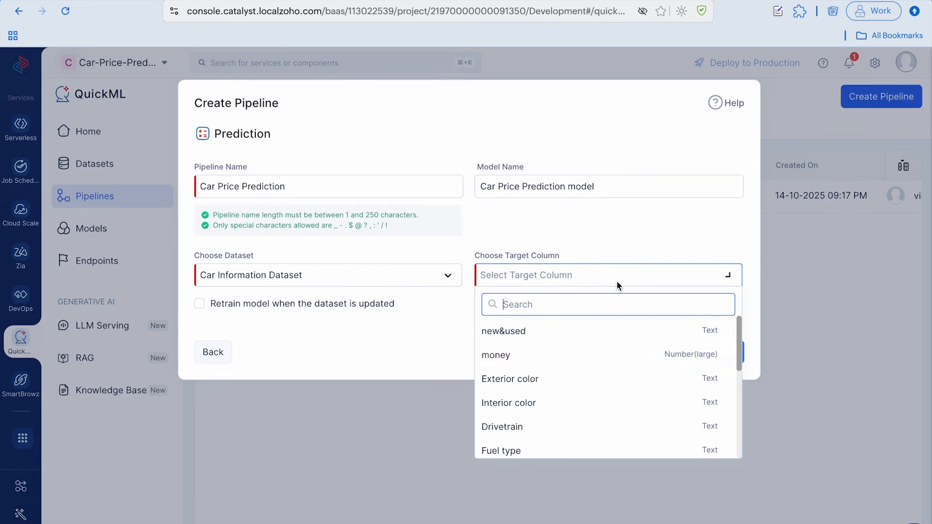
click(540, 366)
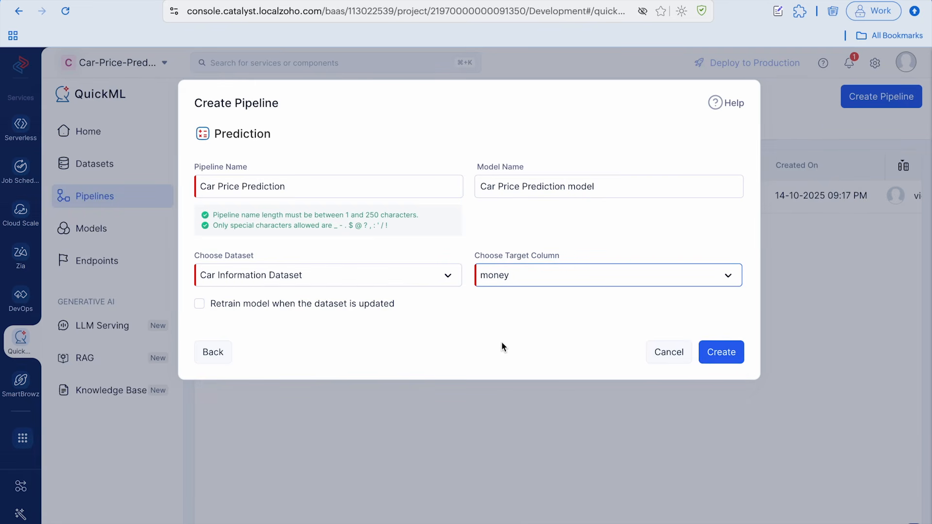
click(730, 353)
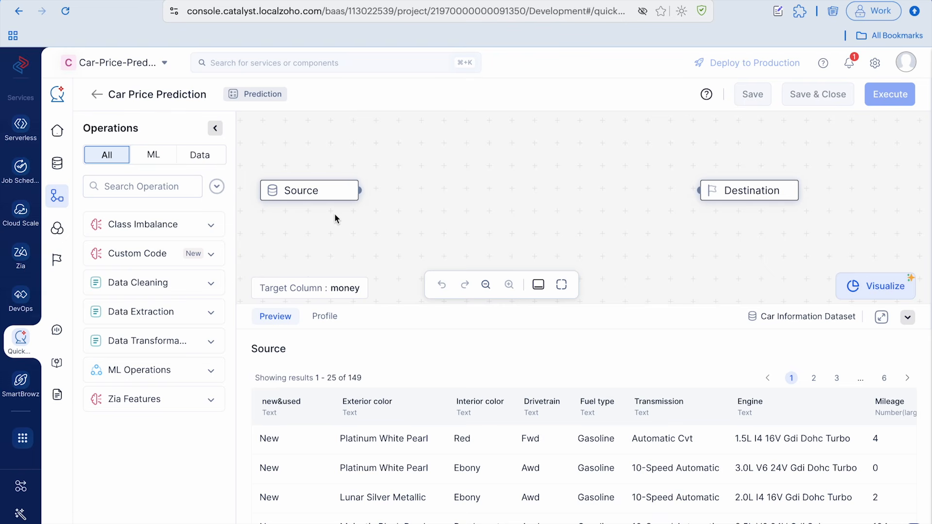
Add an Ordinal Encoder from the encoding operations to the canvas and connect the Source node's output to its input
click(199, 371)
scroll(170, 376, down, 1)
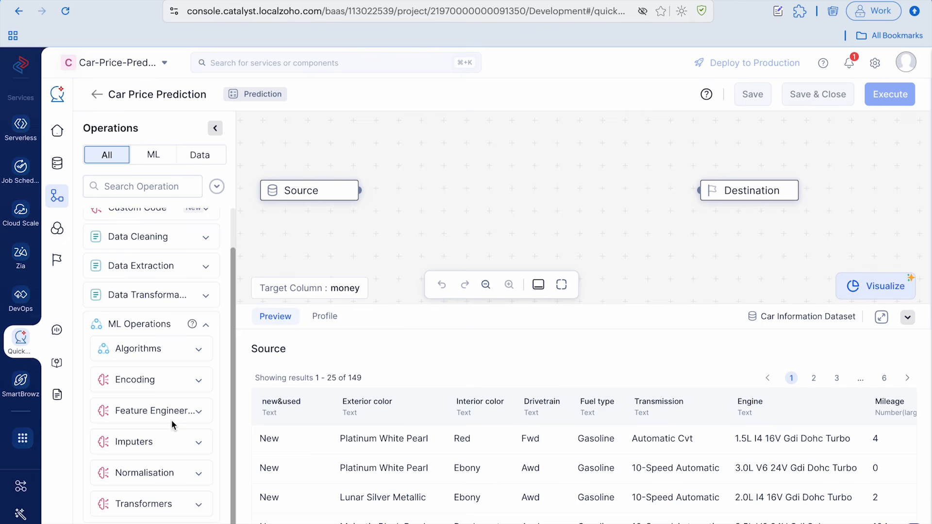
click(199, 381)
scroll(165, 416, down, 4)
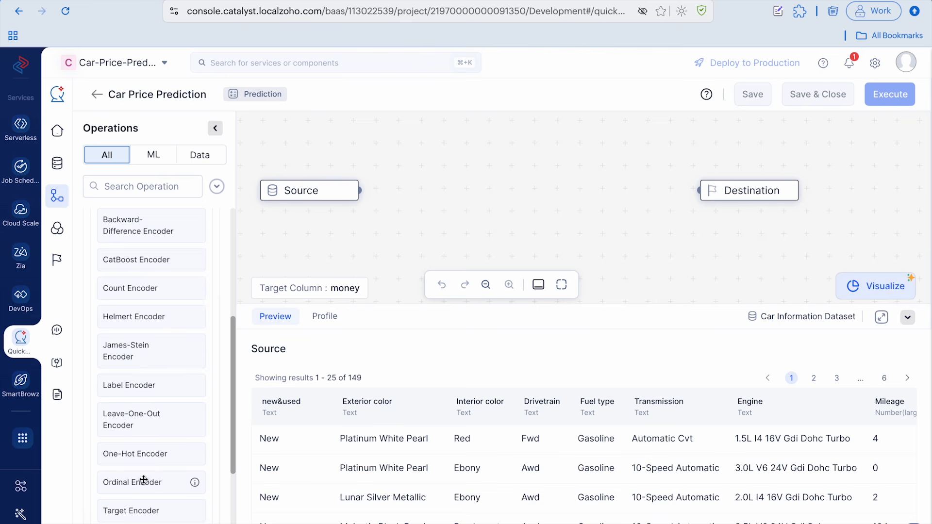
drag(131, 492, 483, 195)
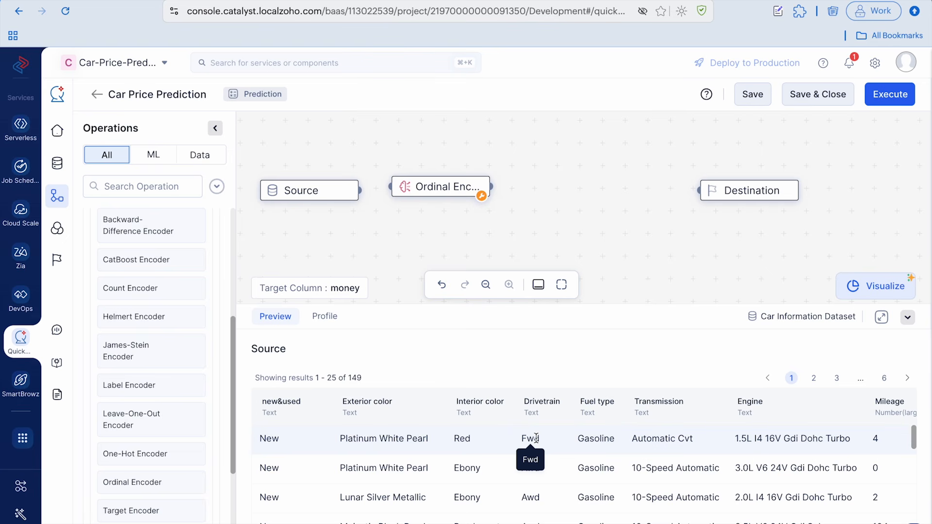
drag(360, 193, 391, 187)
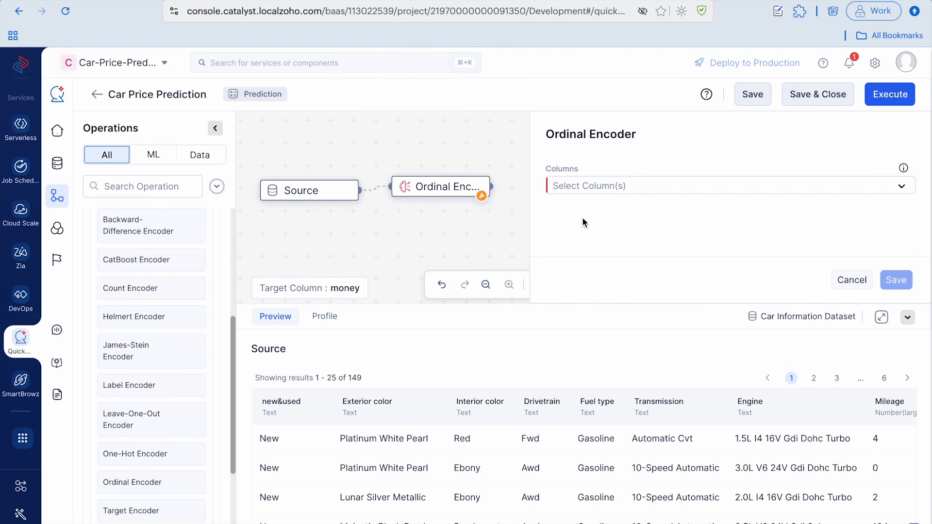
Select the new&used, Exterior color, Interior color, Drivetrain, Fuel type, Transmission and Engine columns for the Ordinal Encoder
click(676, 185)
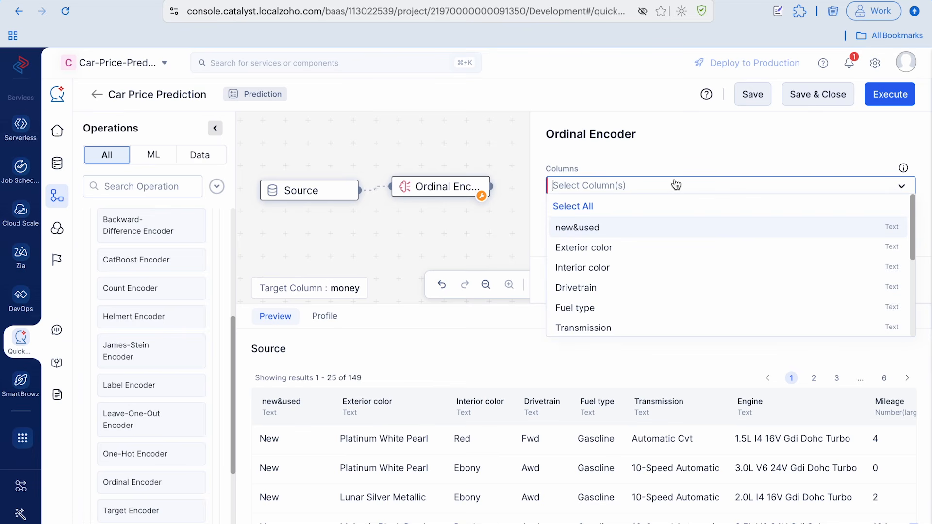
click(656, 228)
click(614, 249)
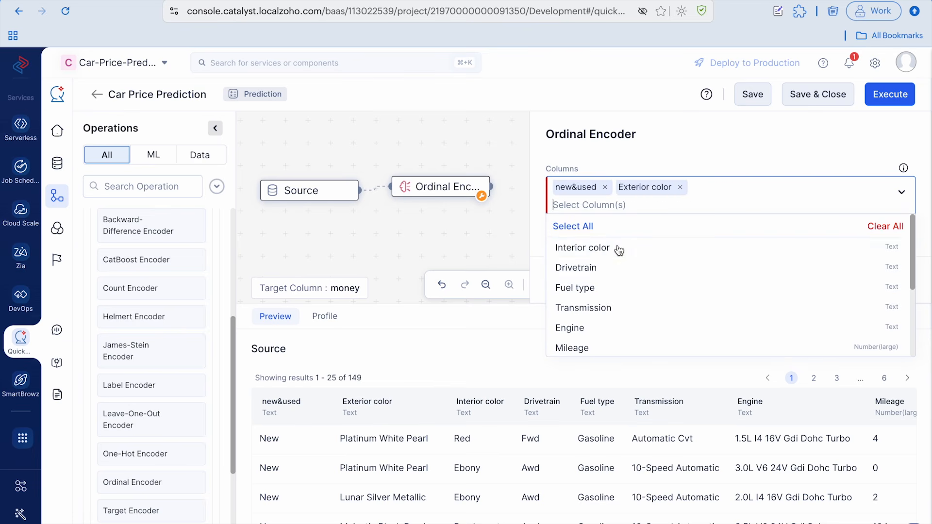
click(592, 257)
click(592, 254)
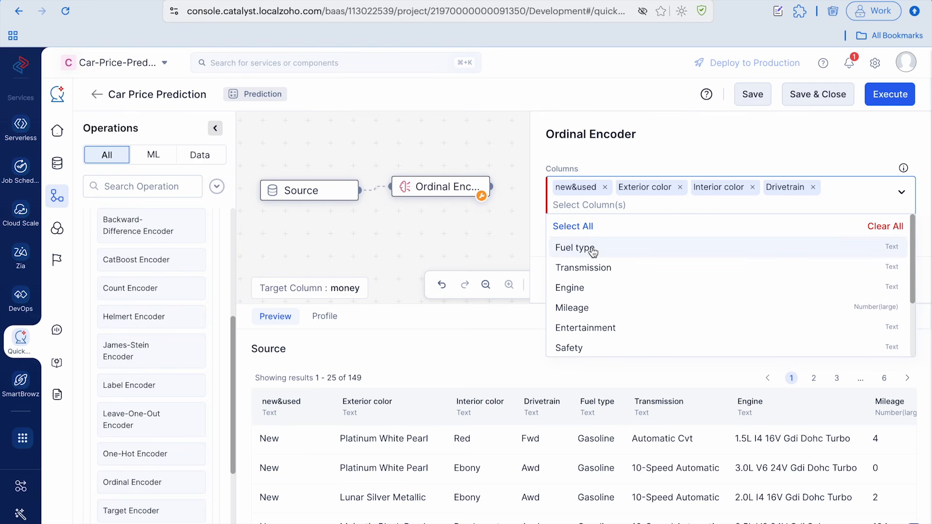
click(591, 254)
click(588, 249)
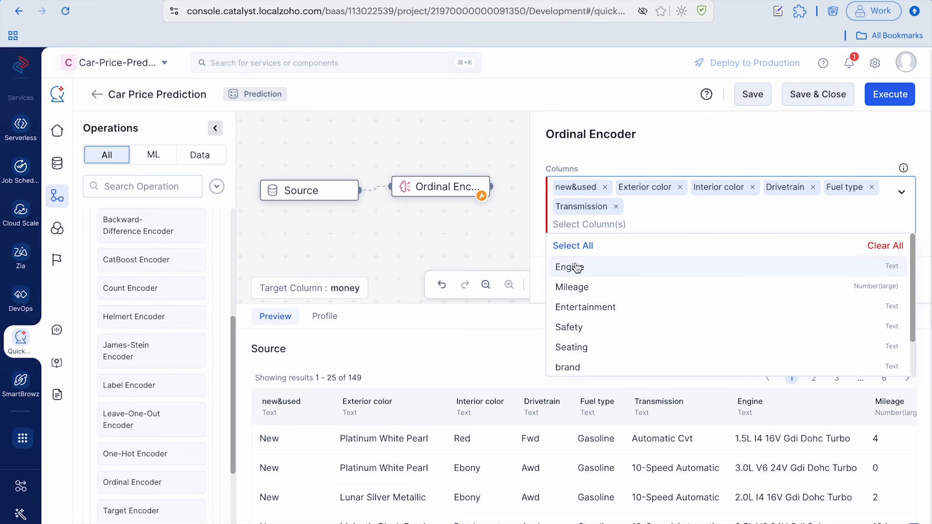
click(575, 267)
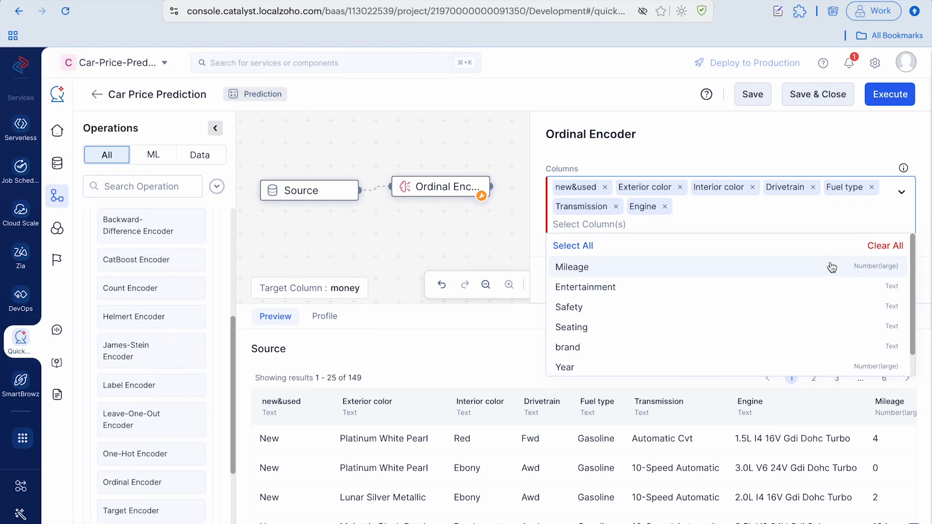
Add the Entertainment, Safety, Seating, brand and Model columns to the Ordinal Encoder and save its configuration
click(672, 290)
click(632, 292)
click(632, 293)
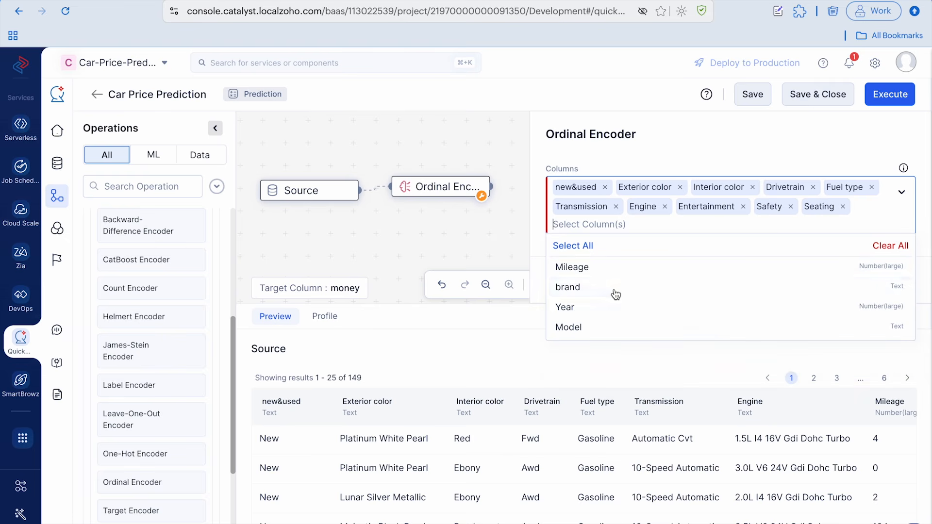
click(602, 291)
click(597, 307)
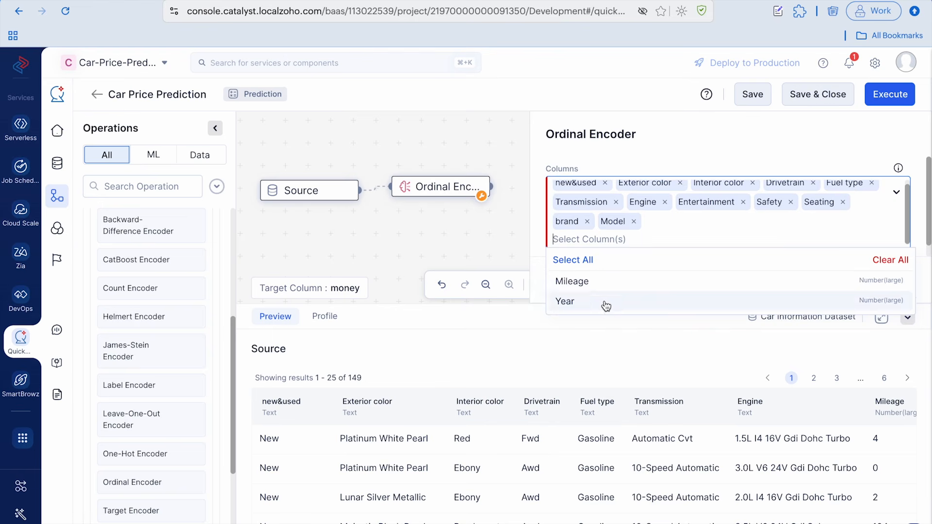
click(750, 158)
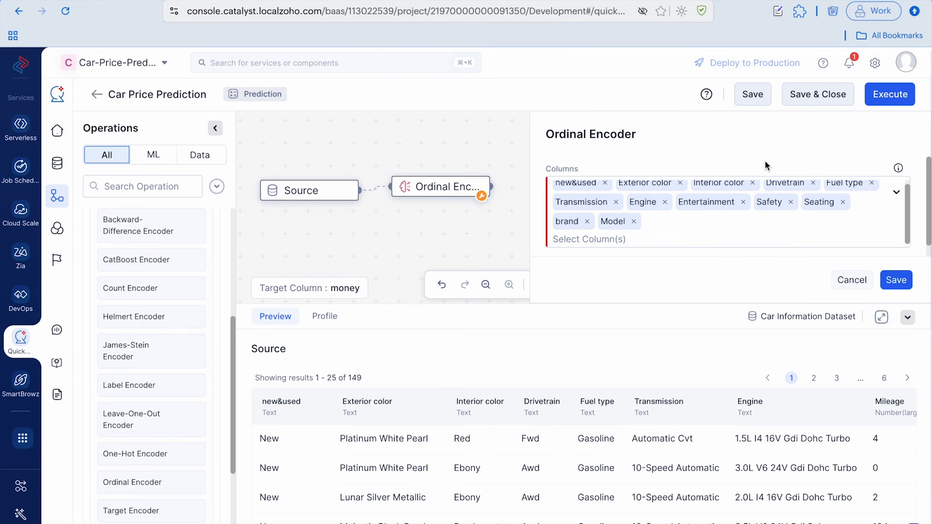
click(897, 280)
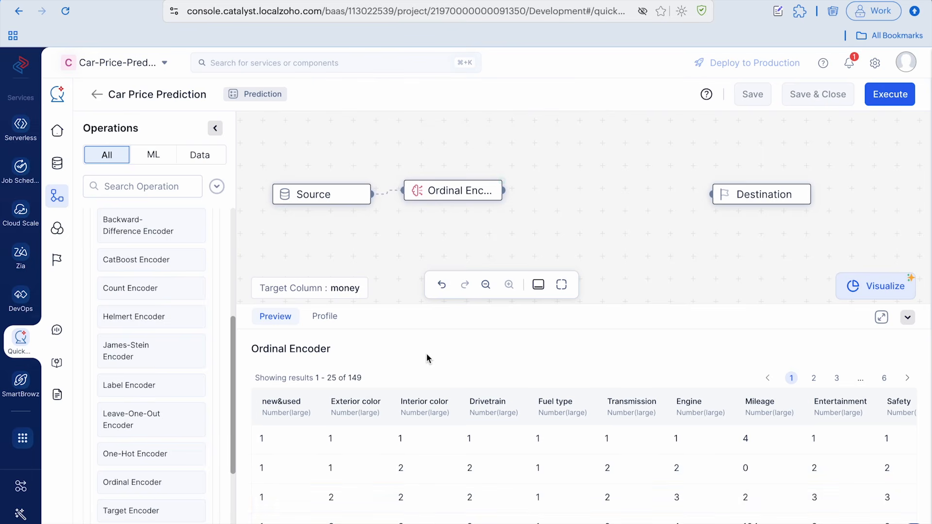
Add an LGBM Regression algorithm to the canvas and connect it between the Ordinal Encoder and Destination nodes
scroll(191, 258, up, 5)
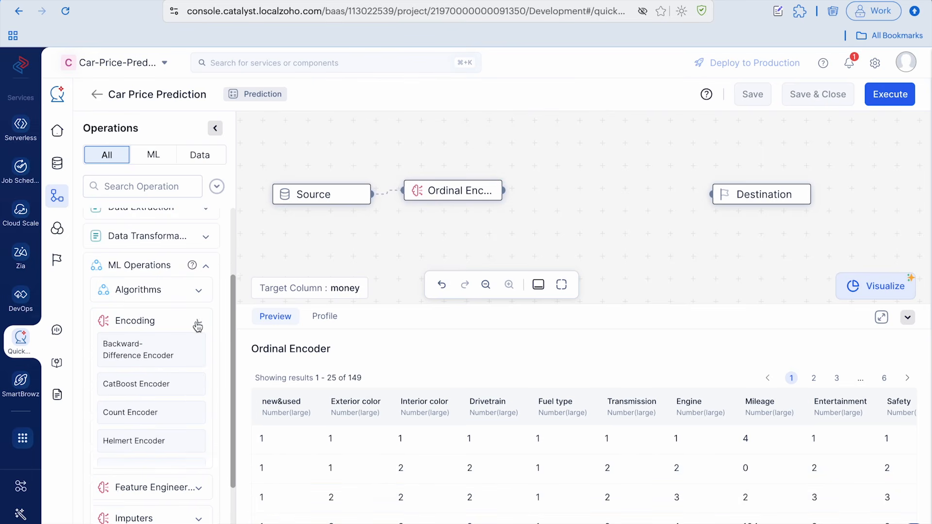
click(197, 323)
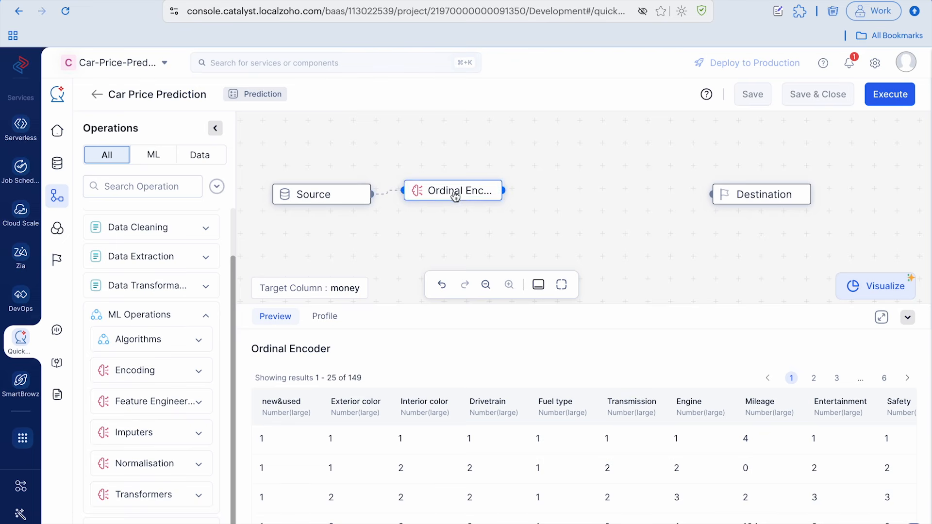
click(199, 340)
scroll(154, 375, down, 1)
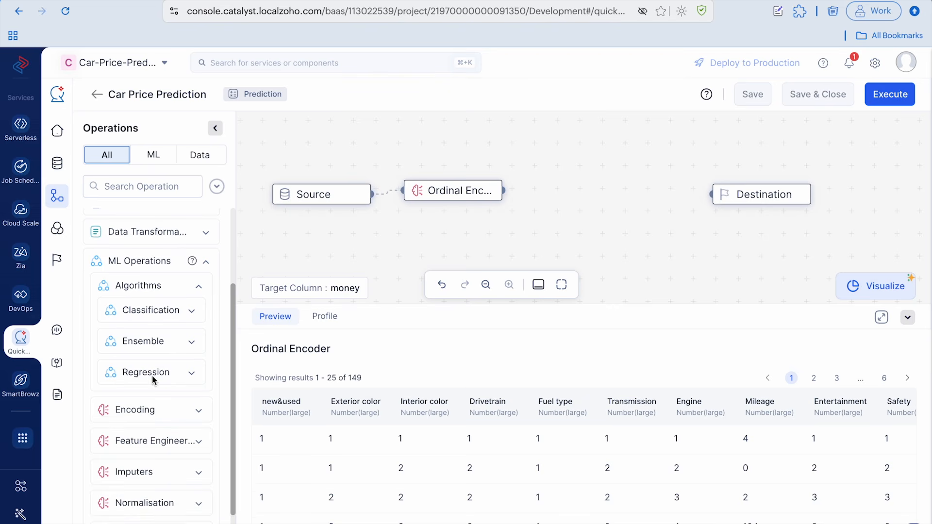
click(194, 374)
drag(156, 408, 135, 436)
scroll(135, 436, down, 4)
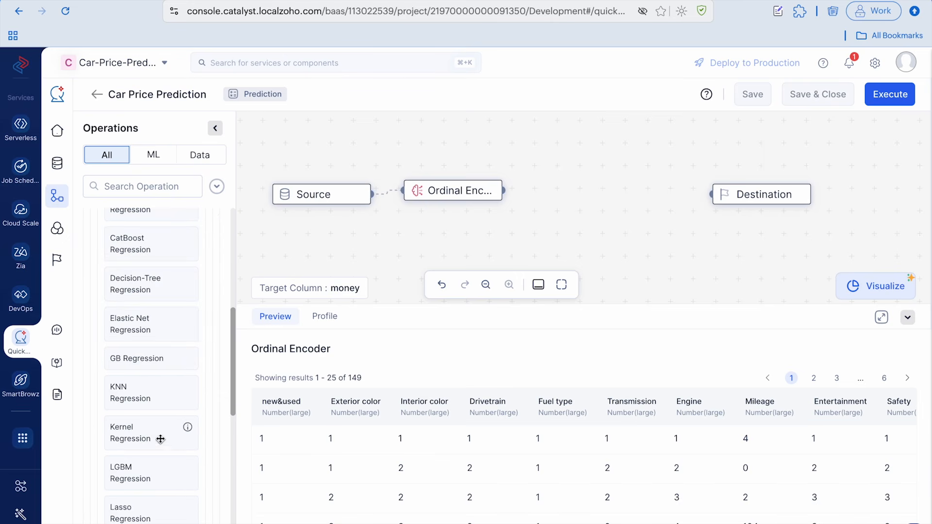
scroll(150, 417, down, 1)
drag(141, 413, 585, 199)
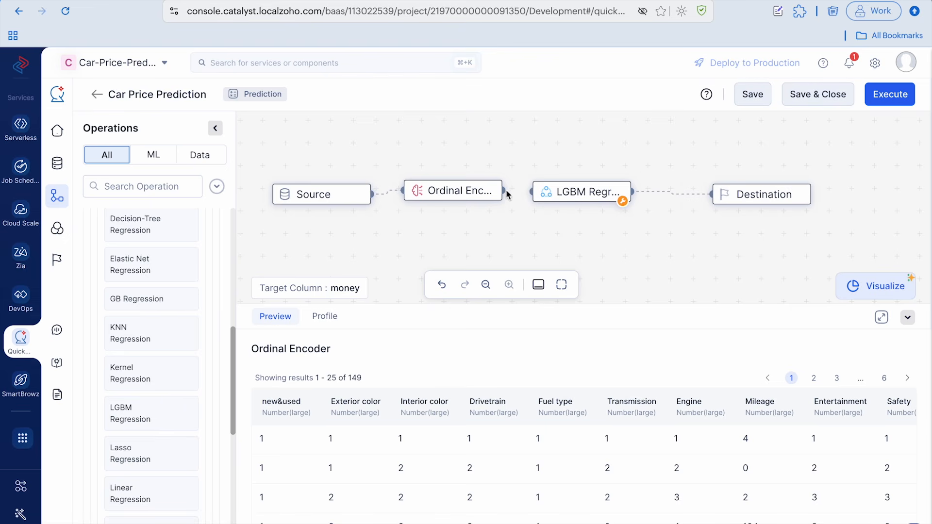
drag(504, 191, 531, 193)
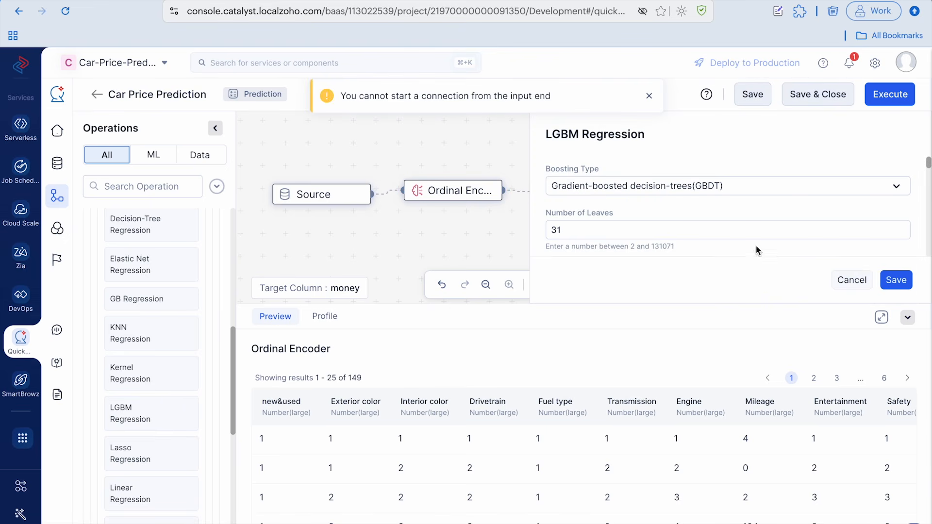
Save the LGBM Regression node with its default settings and execute the Car Price Prediction pipeline
click(896, 280)
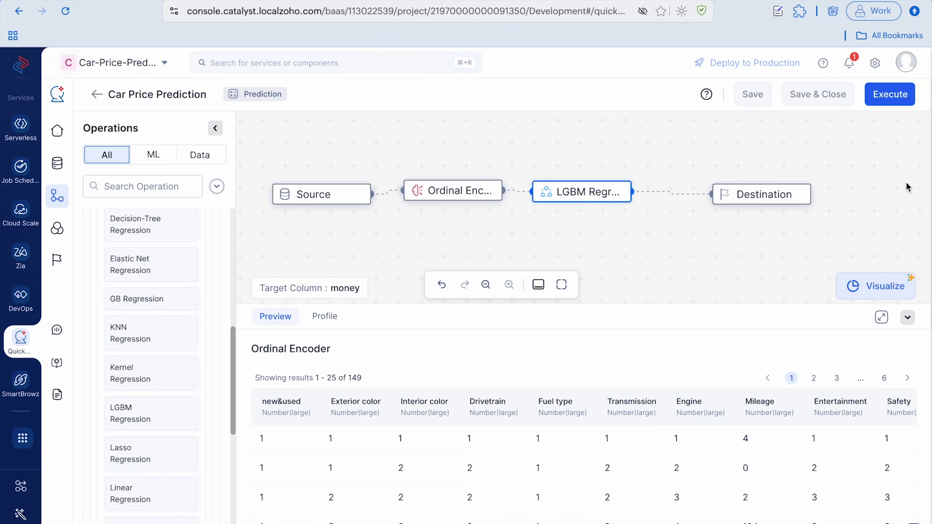
click(890, 95)
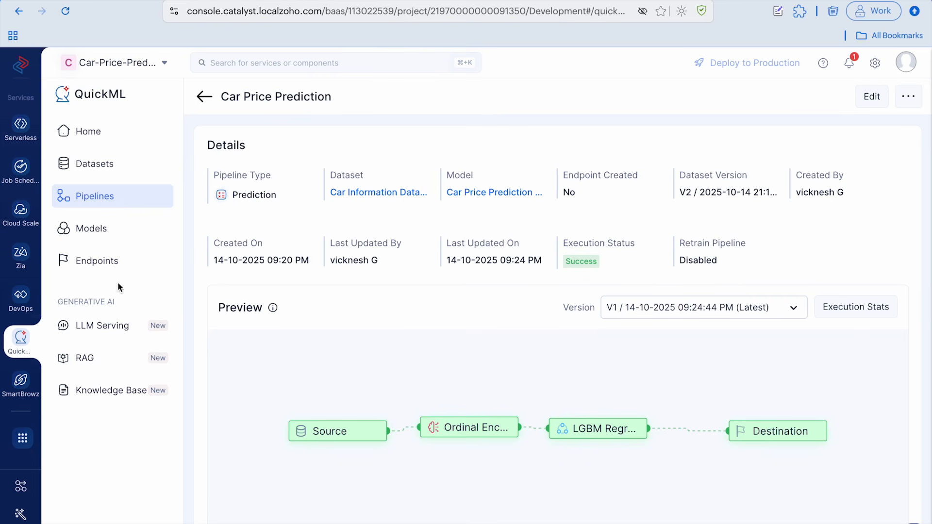
Start a new QuickML endpoint and name it Car Price Prediction Endpoint
click(132, 270)
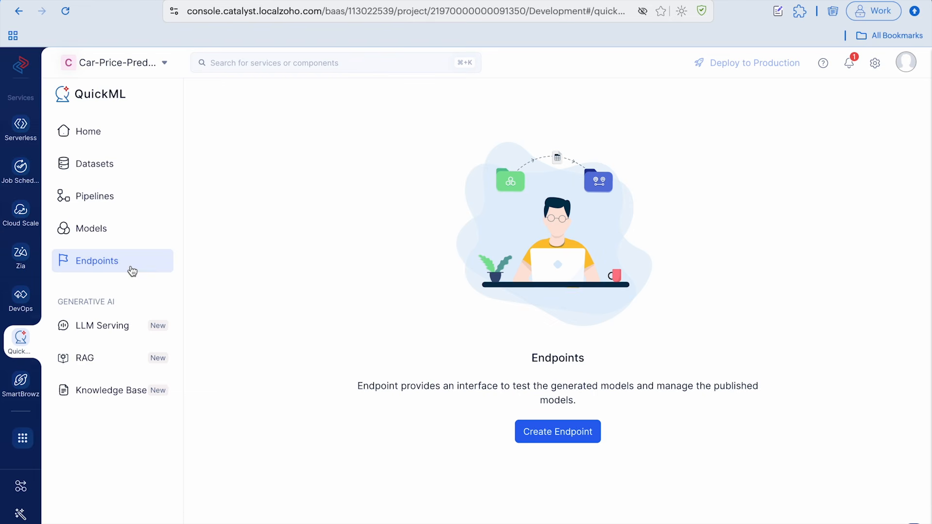
click(550, 436)
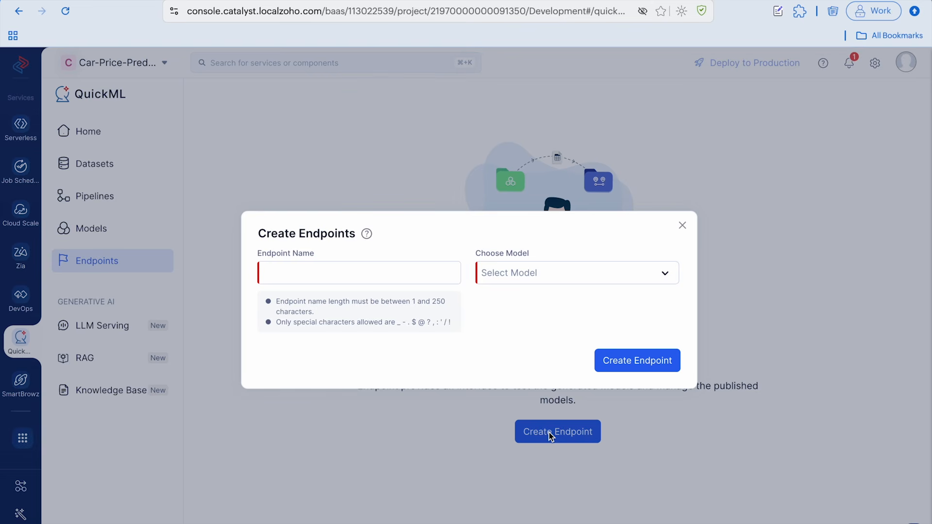
click(369, 271)
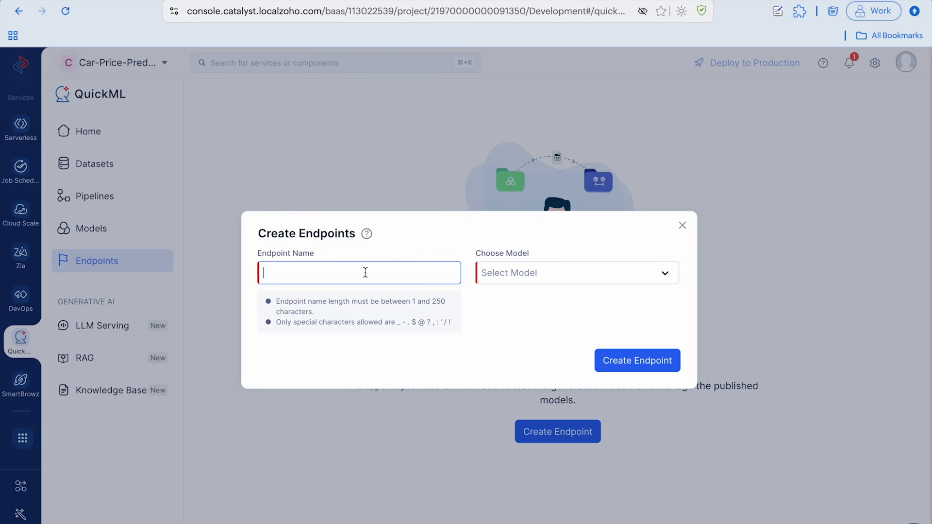
text(Car Prediction)
key(BackSpace)
key(BackSpace)
key(BackSpace)
key(BackSpace)
key(BackSpace)
key(BackSpace)
key(BackSpace)
key(BackSpace)
key(BackSpace)
text(rice Prediction )
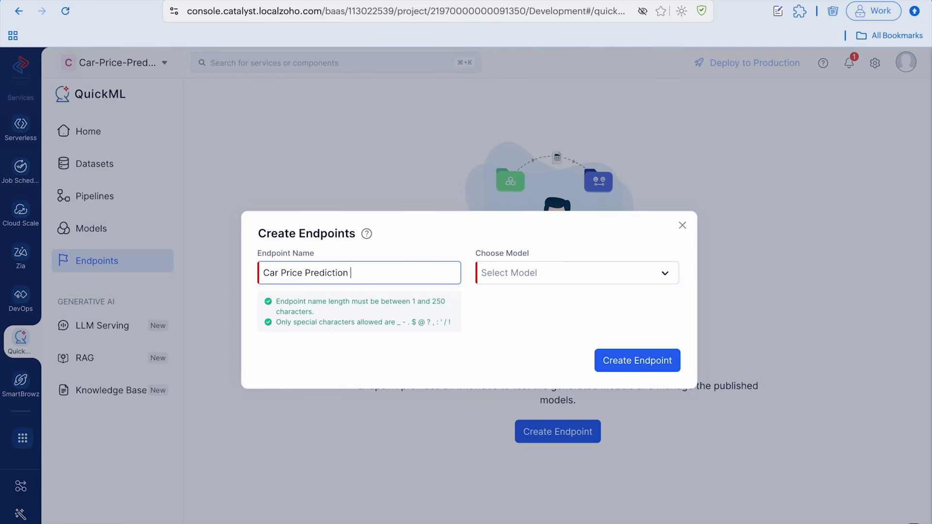
text(Endpoint)
Choose Car Price Prediction model for the endpoint and create it
click(532, 298)
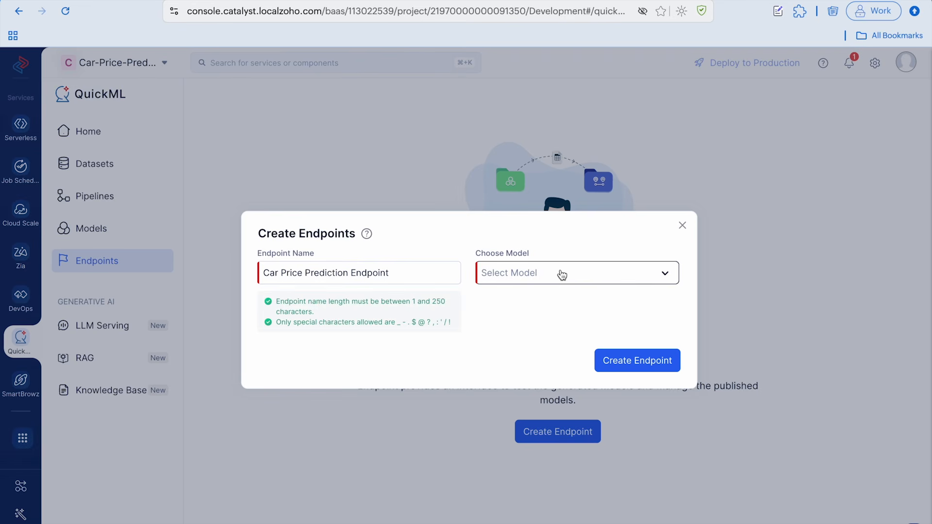
click(556, 273)
click(537, 301)
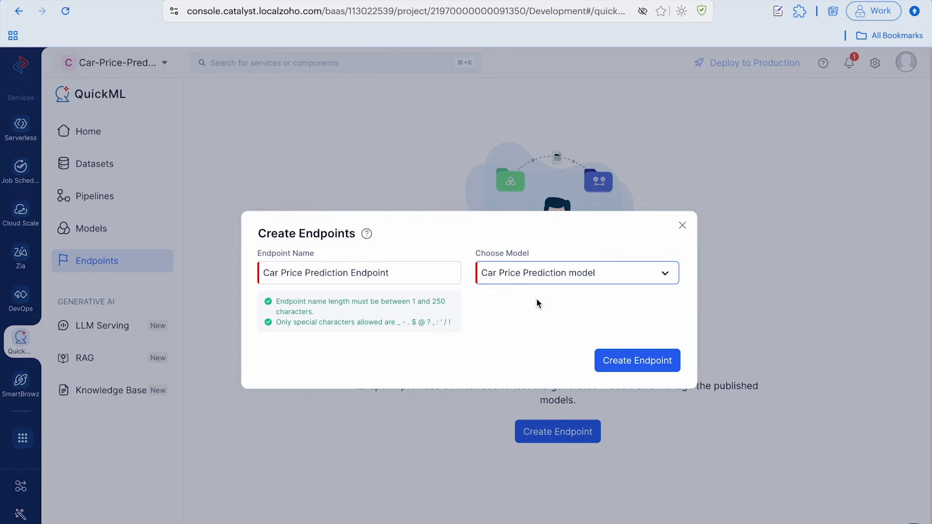
click(651, 362)
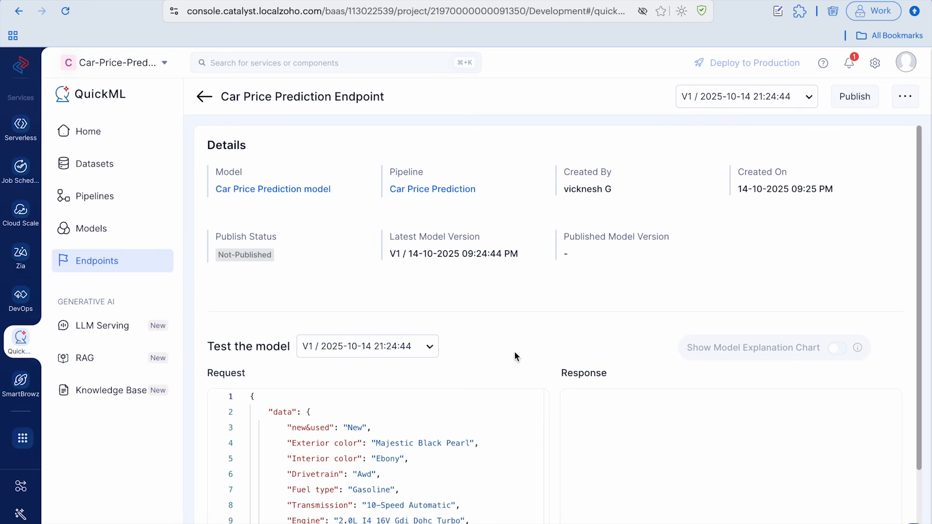
Test the model with the sample request data and publish the endpoint
scroll(516, 356, down, 2)
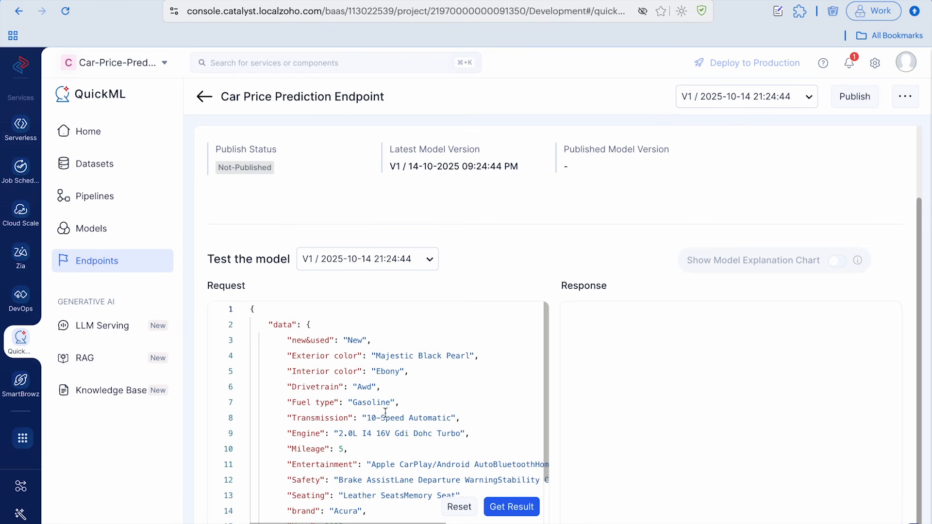
click(517, 513)
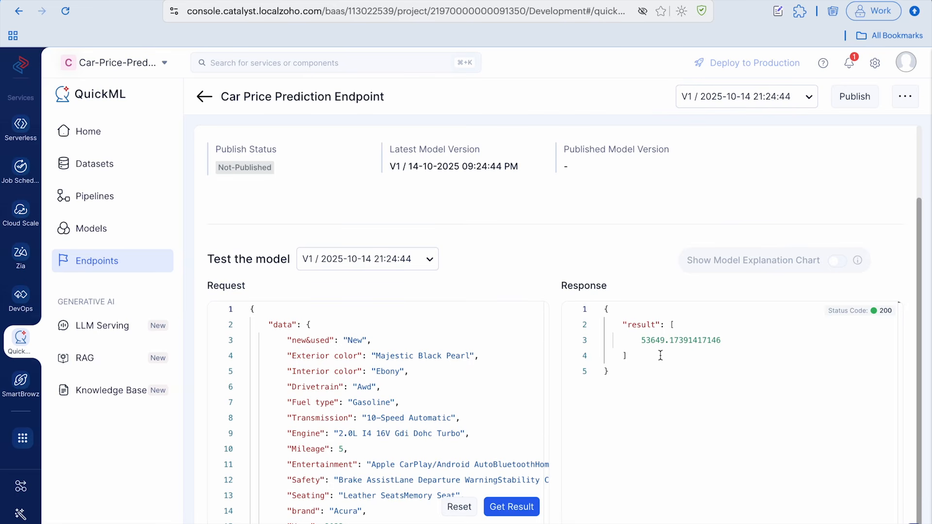
click(861, 96)
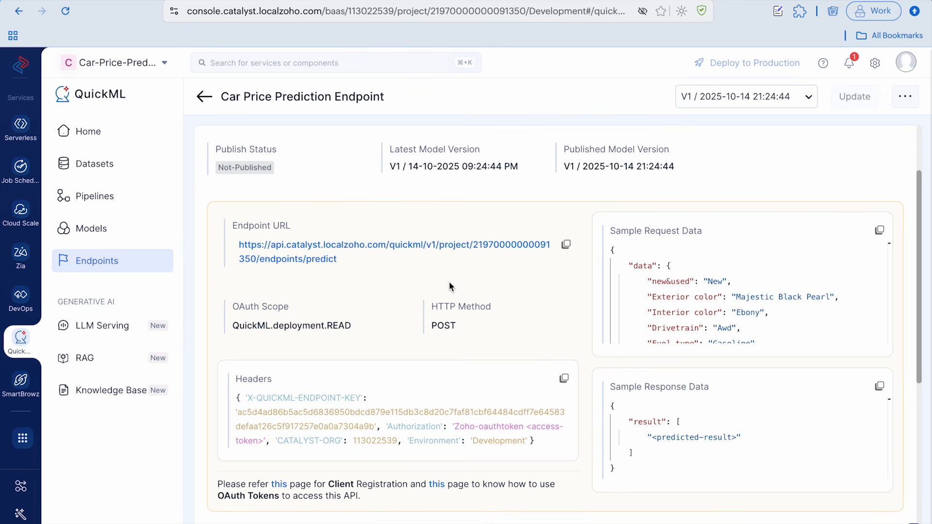
Switch to Zoho CRM and open Custom AI Studio in the Zia setup
key(ctrl+Right)
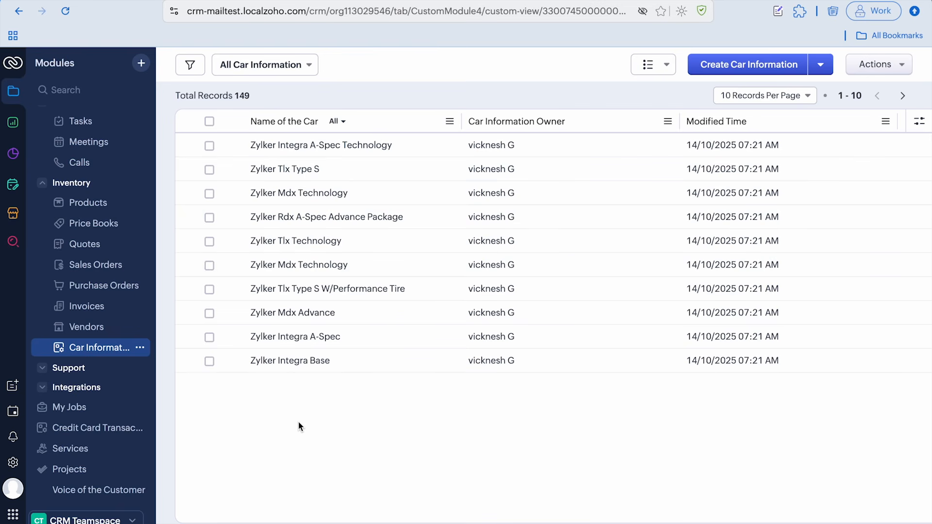
click(11, 465)
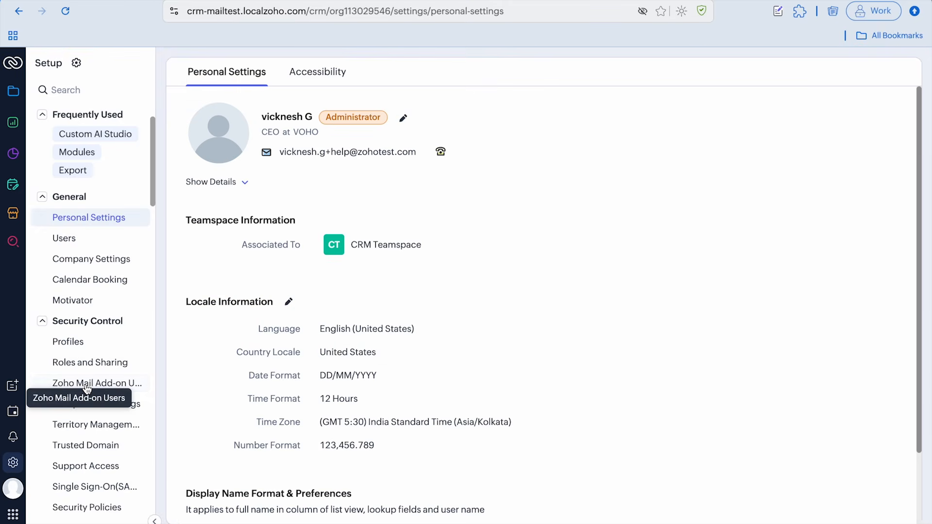
scroll(87, 390, down, 15)
scroll(86, 390, down, 12)
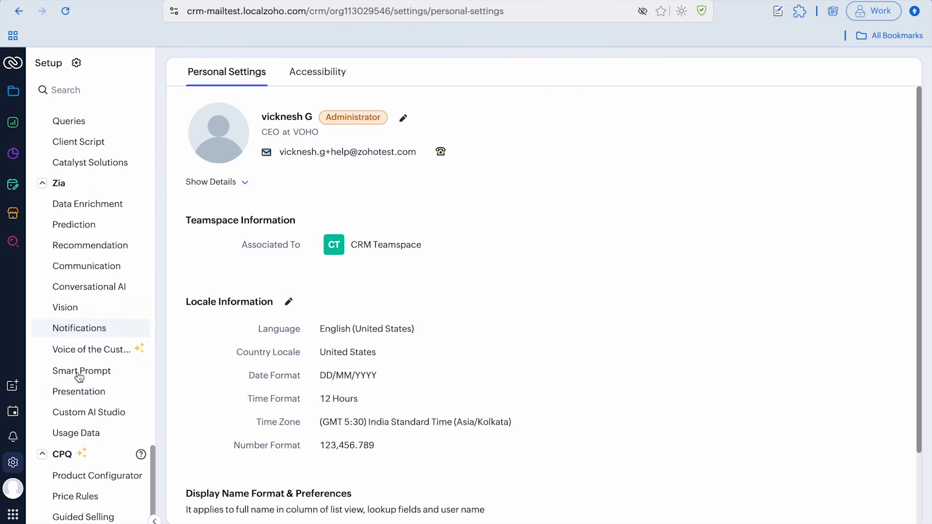
click(87, 410)
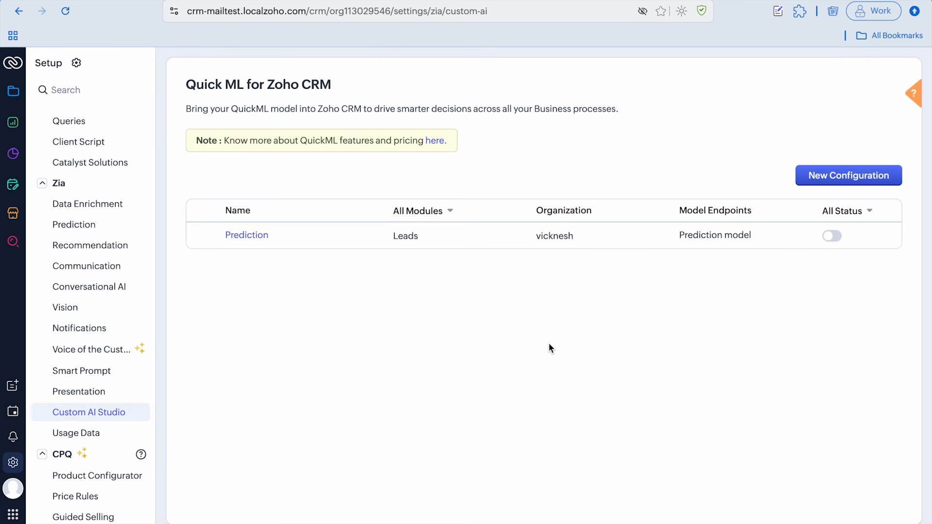
Start a new QuickML model configuration named Suggested Car Price that shows insights for the Car Information module
click(838, 172)
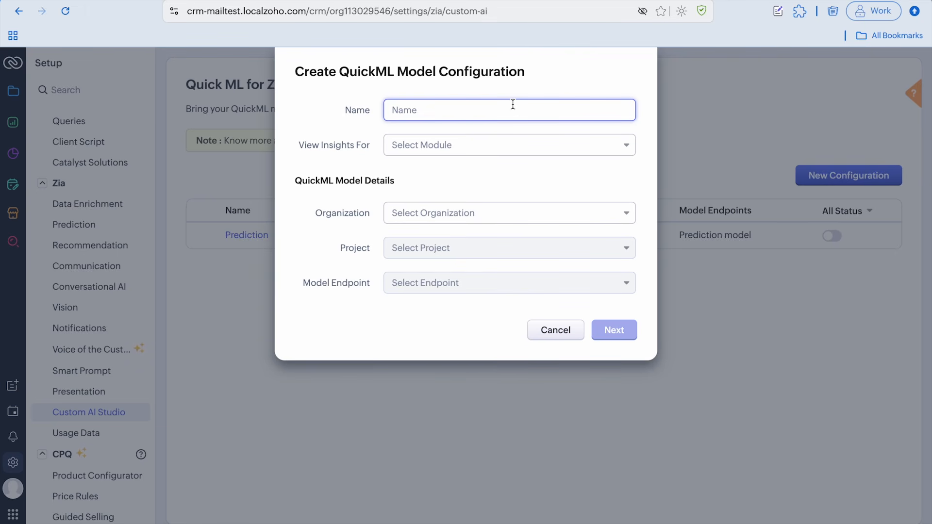
text(Suggested Car Price)
click(534, 145)
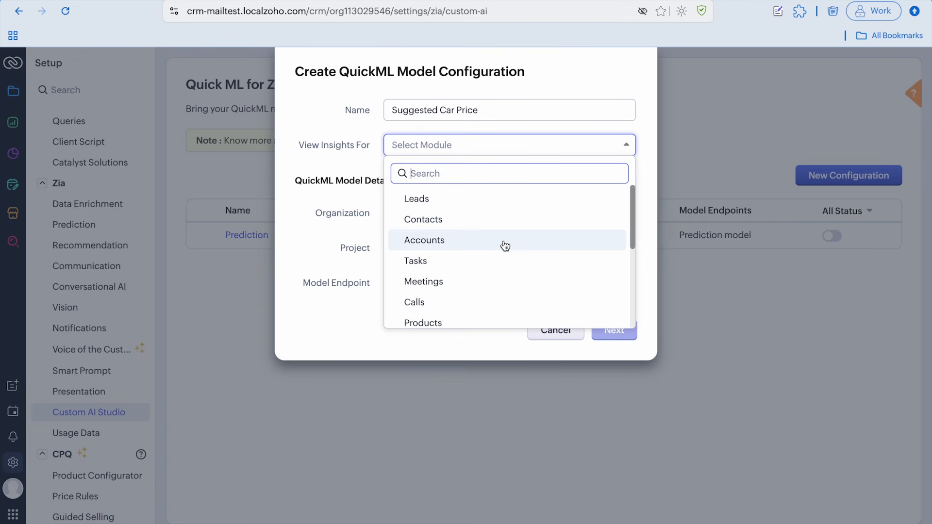
scroll(505, 247, down, 4)
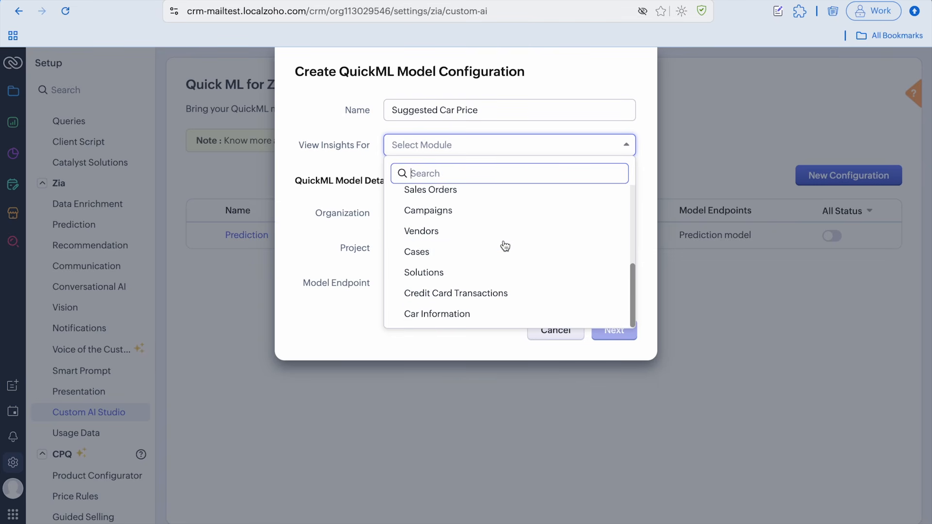
click(467, 317)
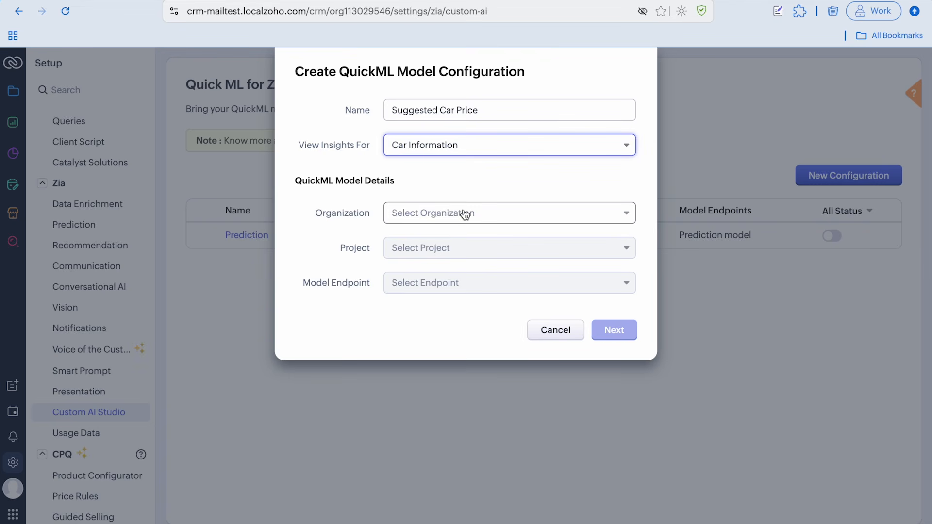
Select the available organization, Car-Price-Prediction-Project and Car Price Prediction Endpoint for the configuration, and proceed to field mapping
click(465, 214)
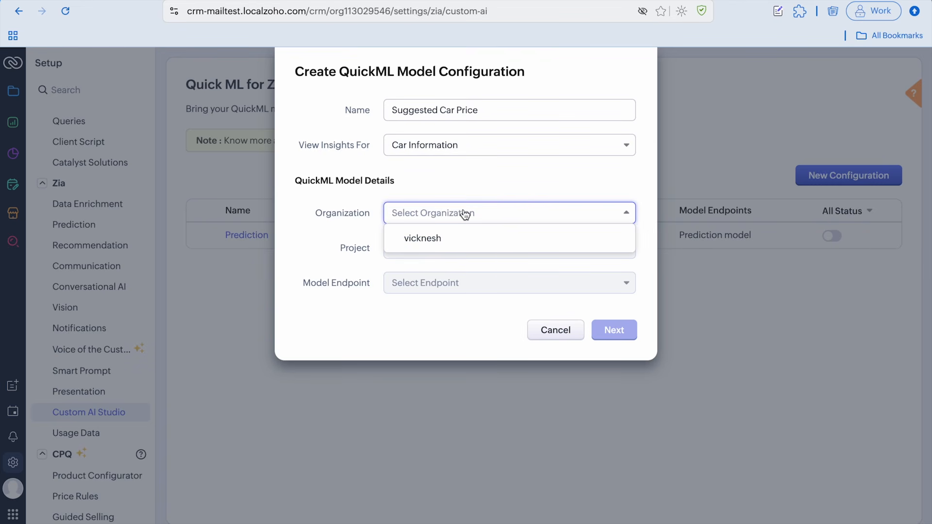
click(447, 247)
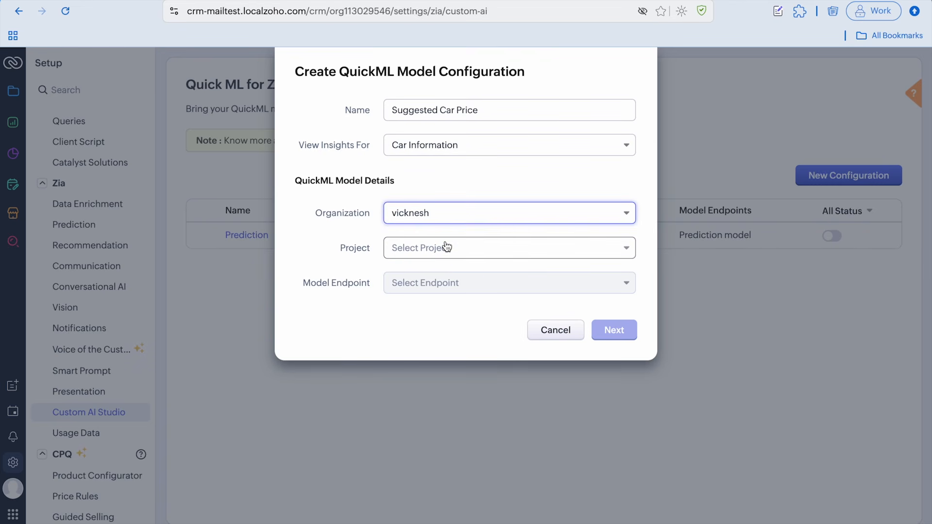
click(438, 247)
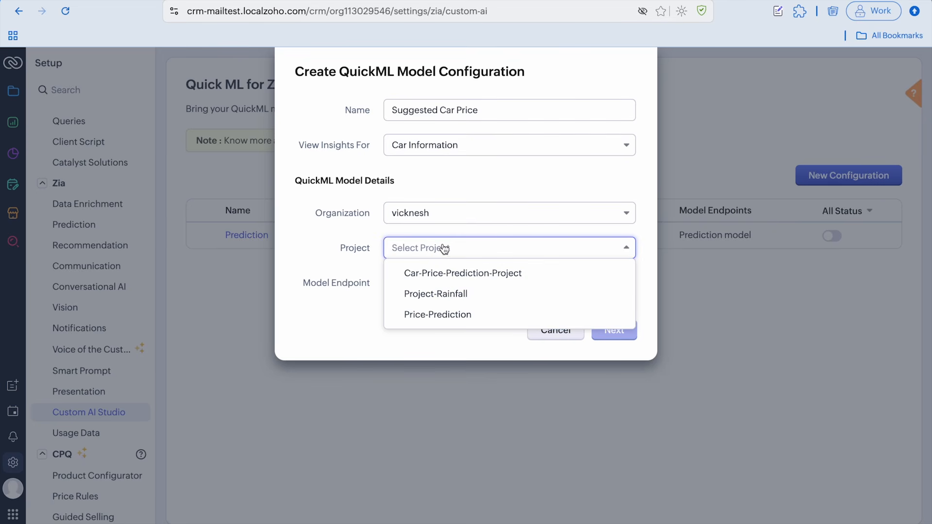
click(538, 279)
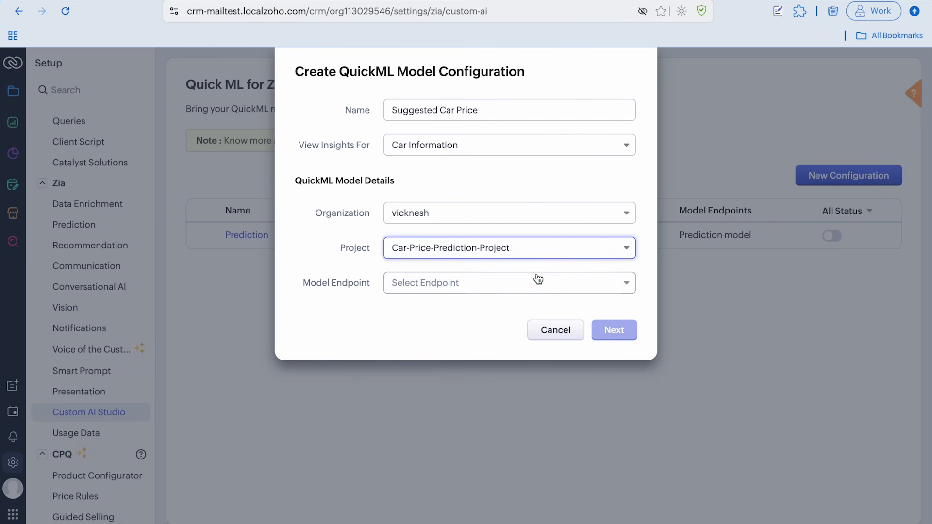
click(483, 283)
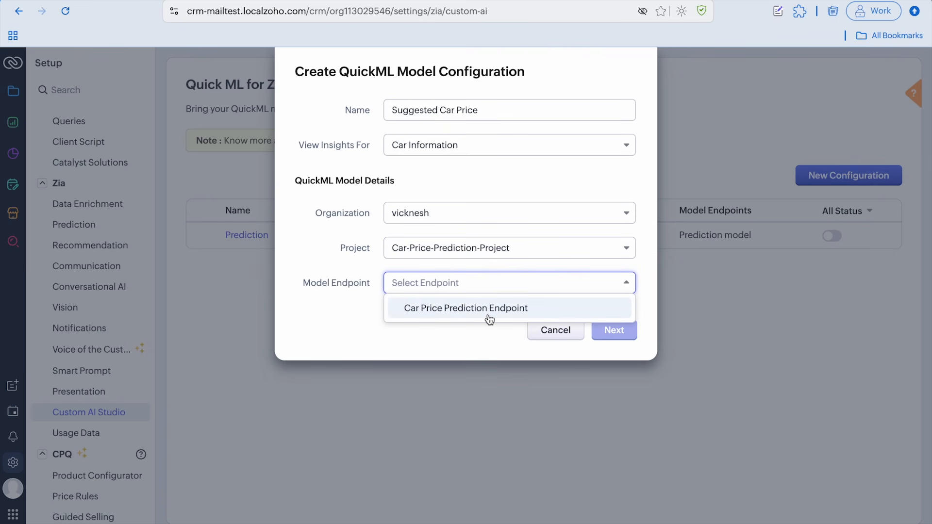
click(488, 318)
click(616, 330)
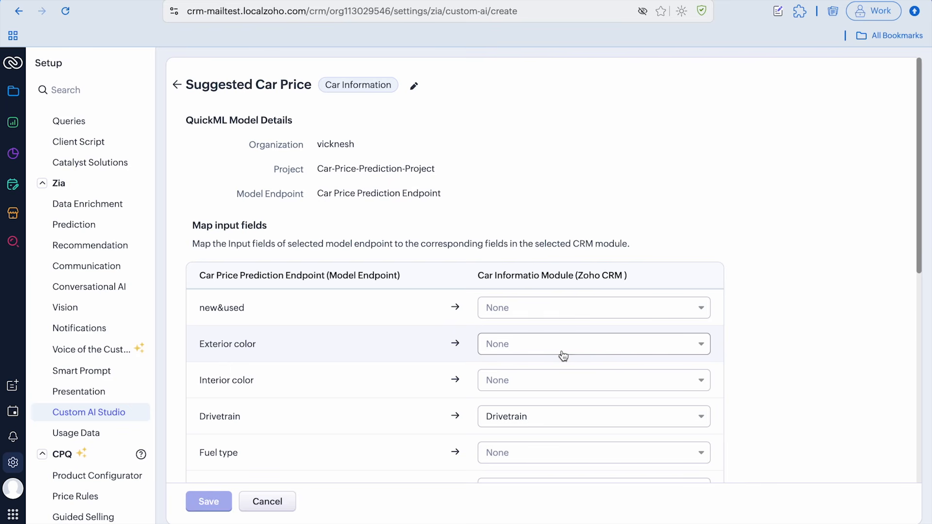
Map the endpoint's new&used input to Usage Status and its Exterior color input to Exterior Color
scroll(564, 356, down, 2)
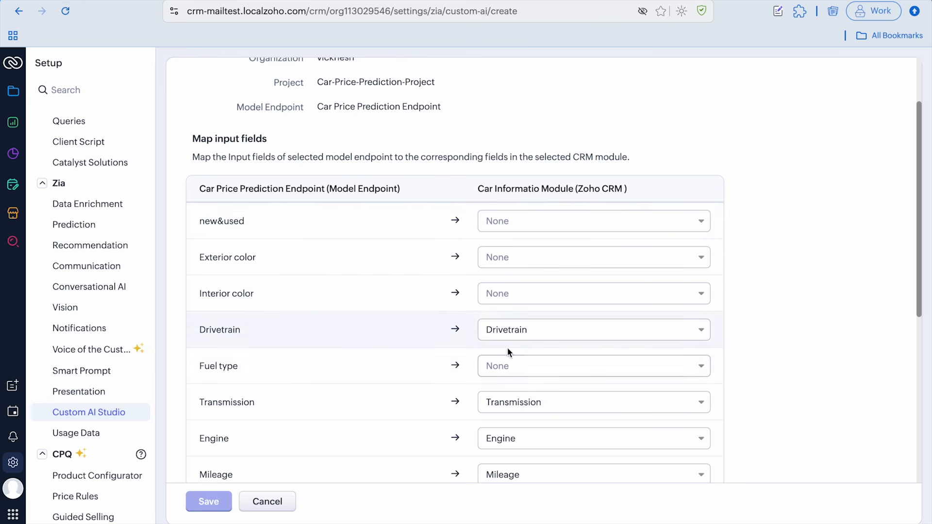
click(567, 224)
text(usage)
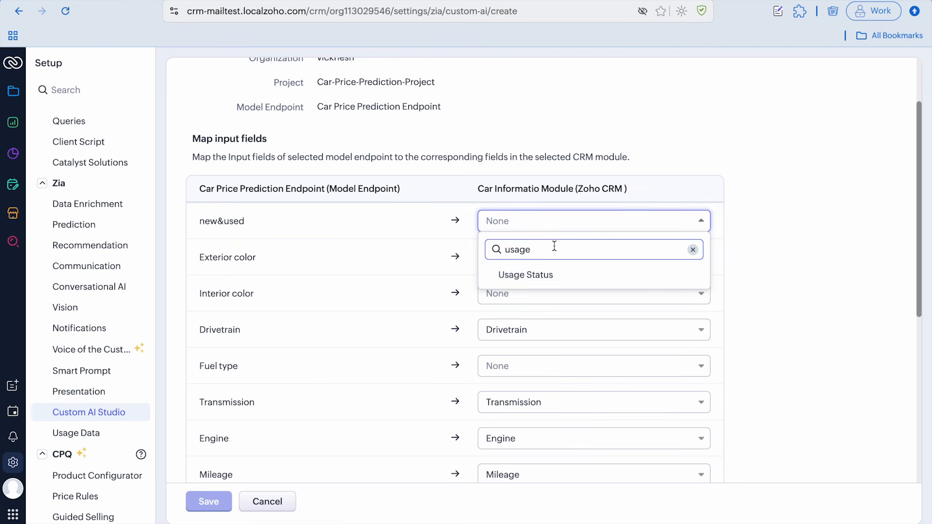
click(550, 276)
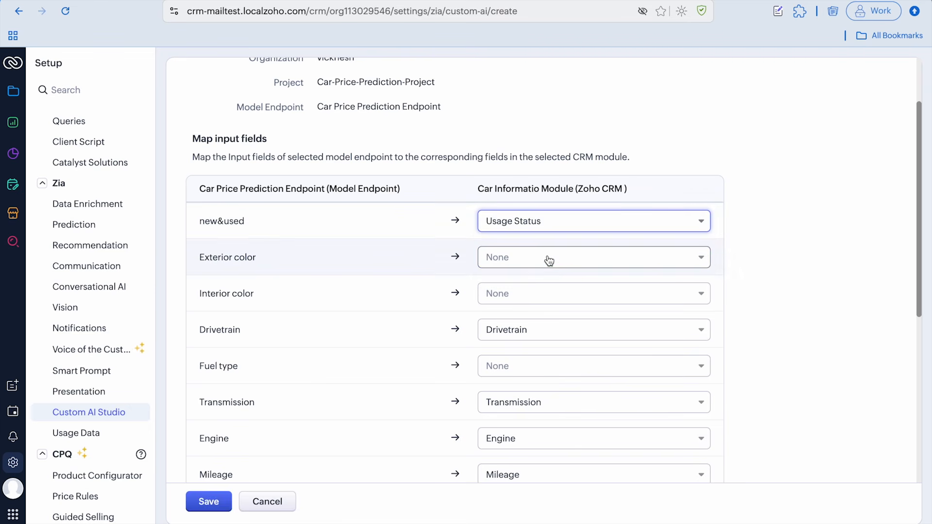
click(560, 258)
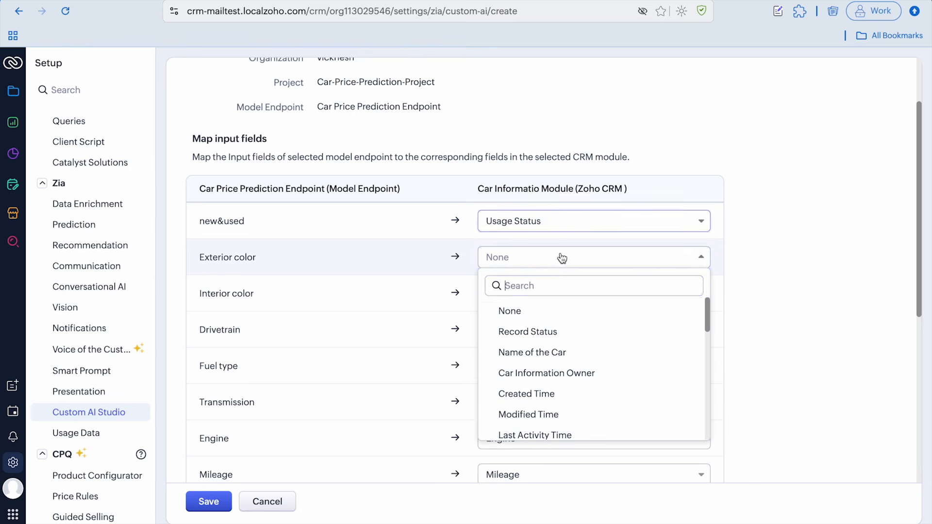
text(exterior)
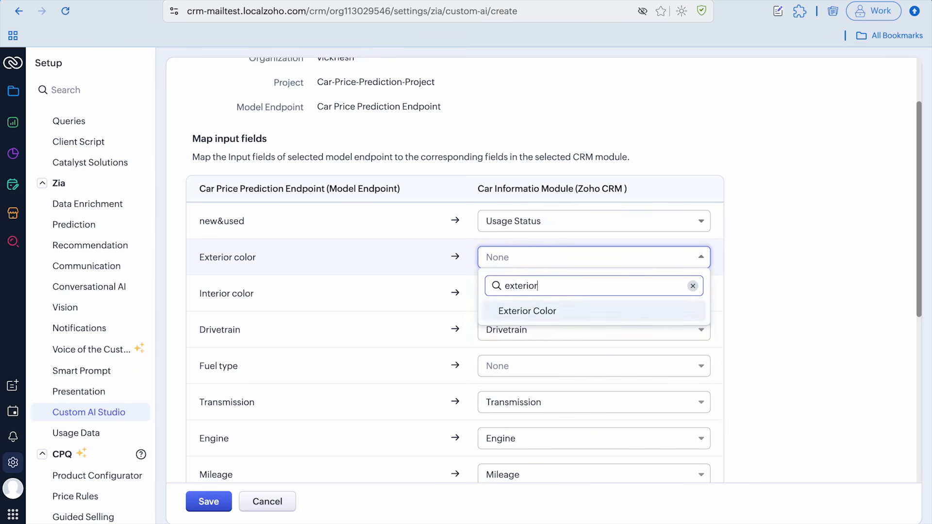
click(542, 313)
Map the endpoint's Interior color input to Interior Color and its Fuel type input to Fuel Type
click(553, 294)
text(interior)
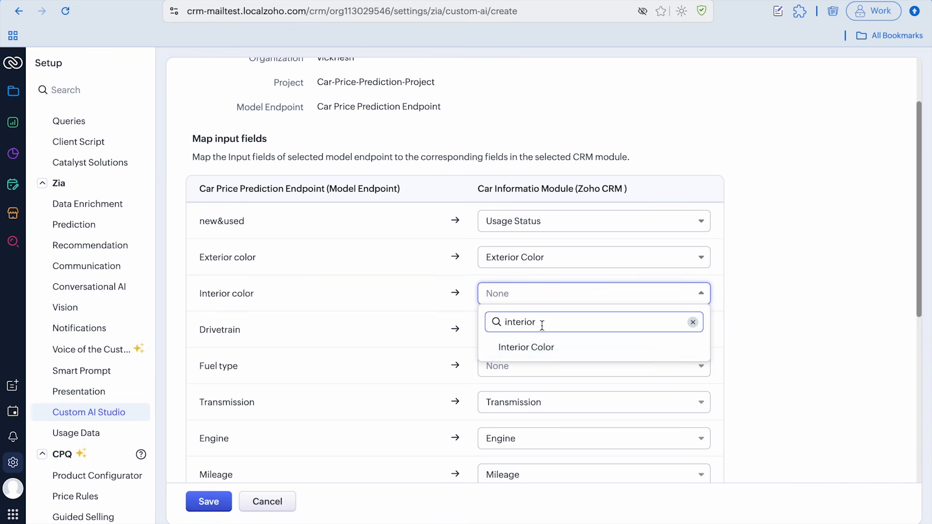
click(532, 348)
scroll(507, 350, down, 1)
click(535, 315)
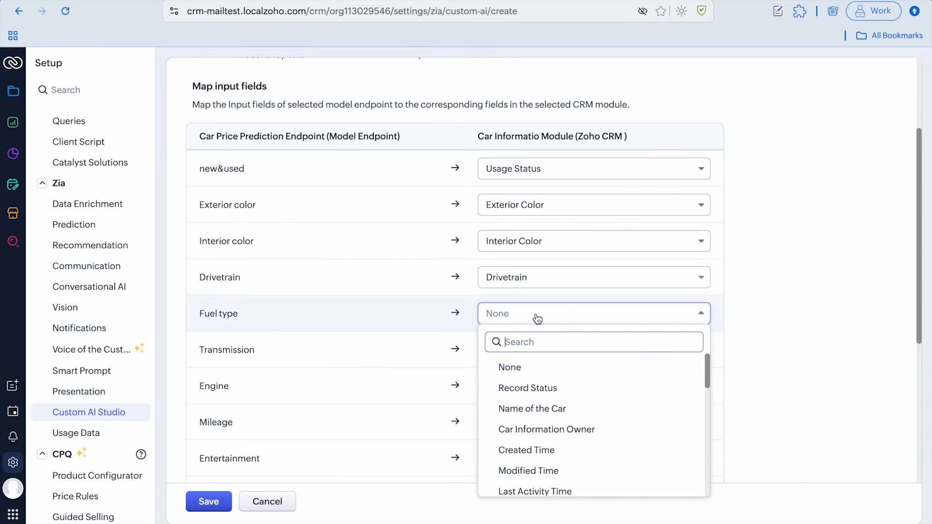
text(fuel)
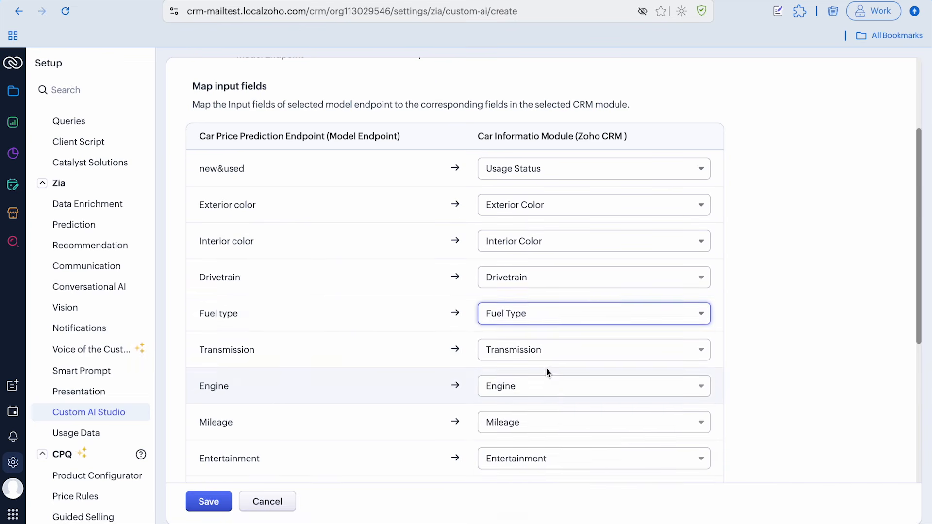
click(545, 367)
Map the endpoint's brand input to Brand and save the Suggested Car Price configuration
scroll(548, 354, down, 3)
click(541, 362)
text(brand)
click(522, 409)
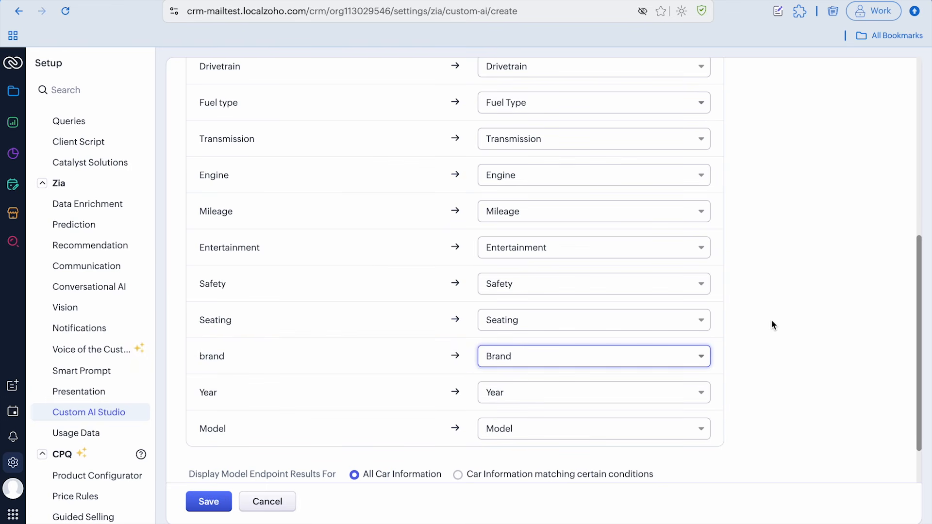
scroll(782, 317, down, 1)
click(213, 502)
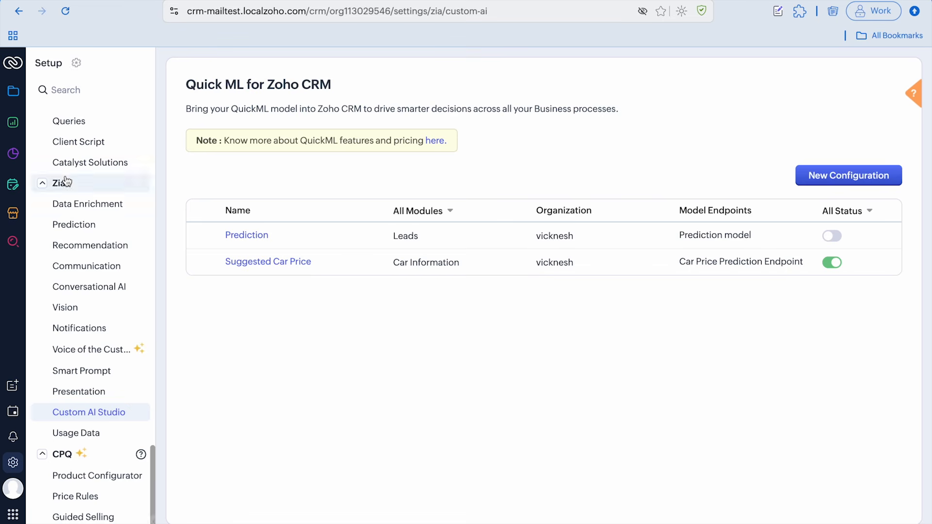
Open the Zylker Integra A-Spec Technology record in Car Information, reload it, and fetch its Suggested Car Price insights from QuickML
click(21, 94)
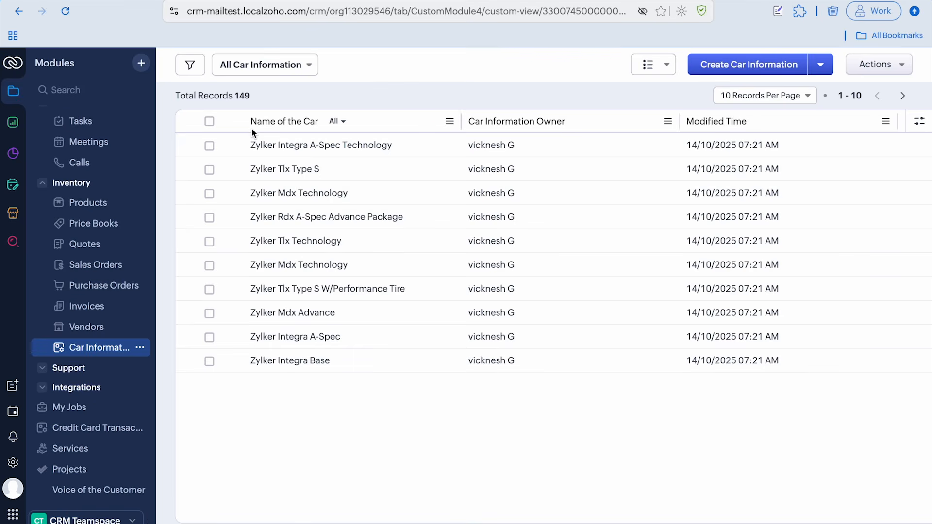
click(301, 147)
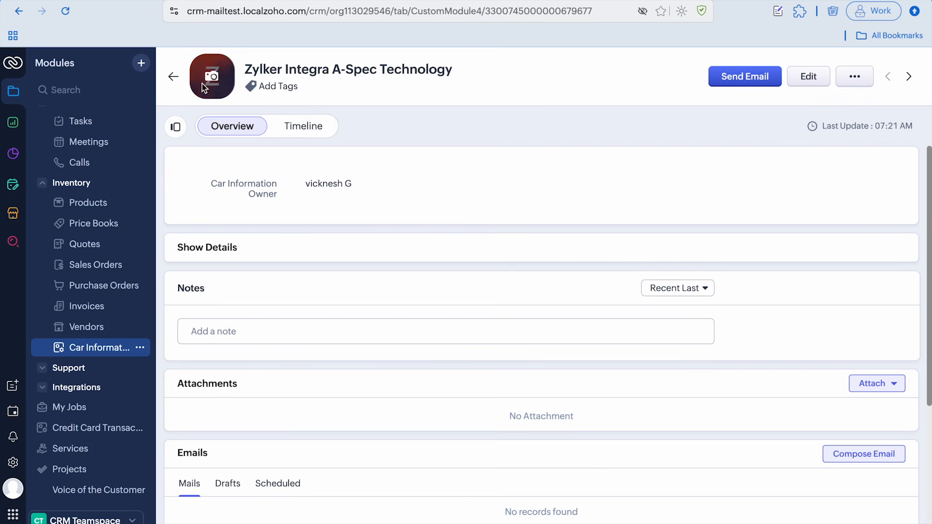
click(172, 77)
click(309, 145)
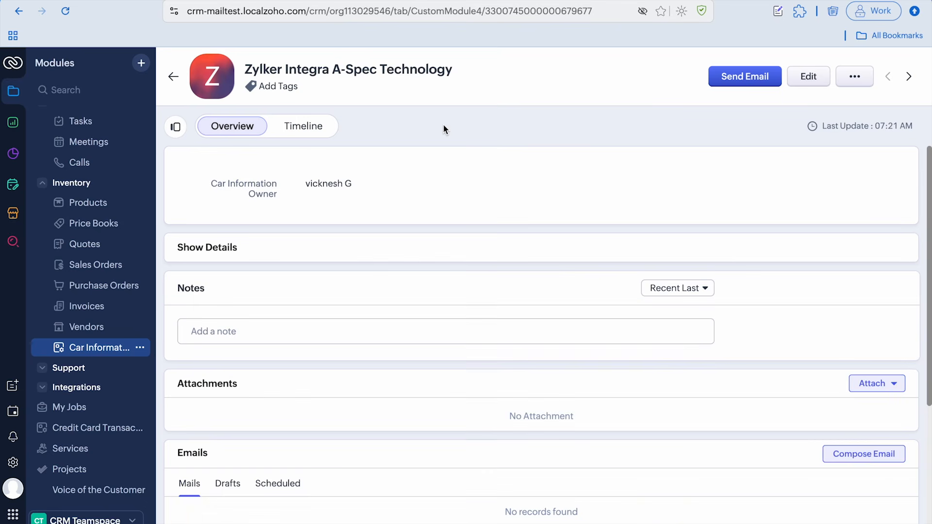
click(66, 11)
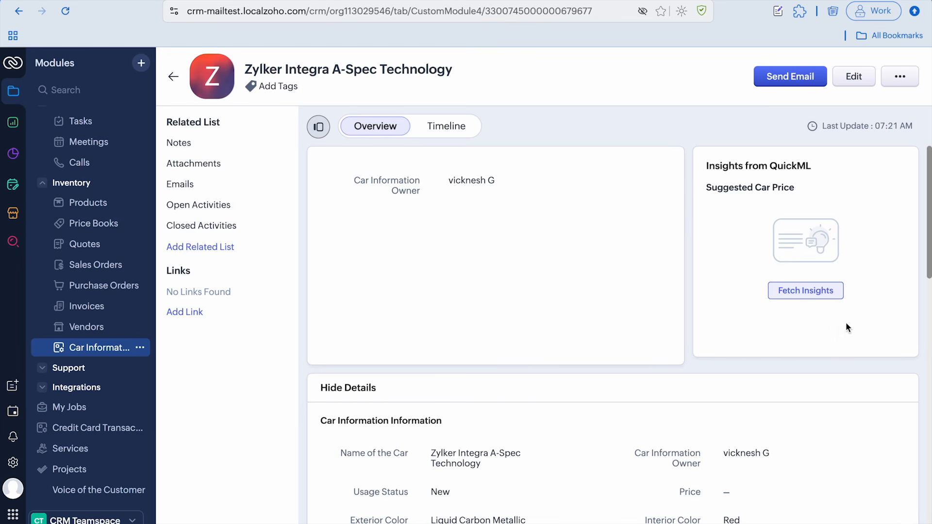
click(806, 292)
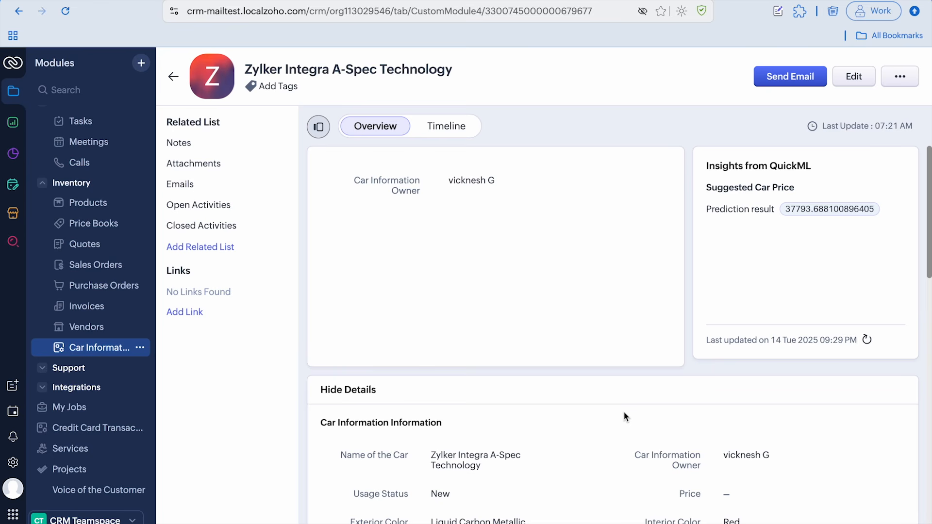
Return to the CRM setup and open the Custom AI Studio settings under Zia
click(13, 462)
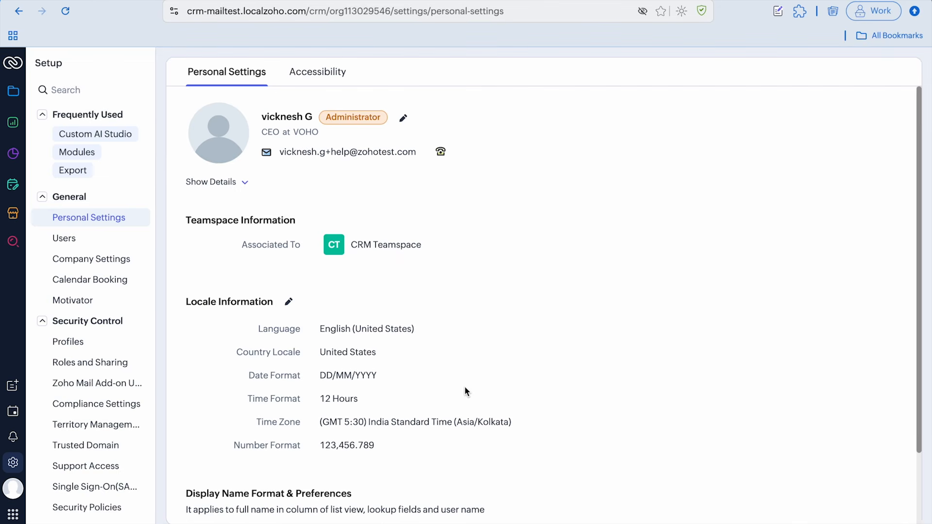
scroll(79, 390, down, 15)
scroll(80, 390, down, 6)
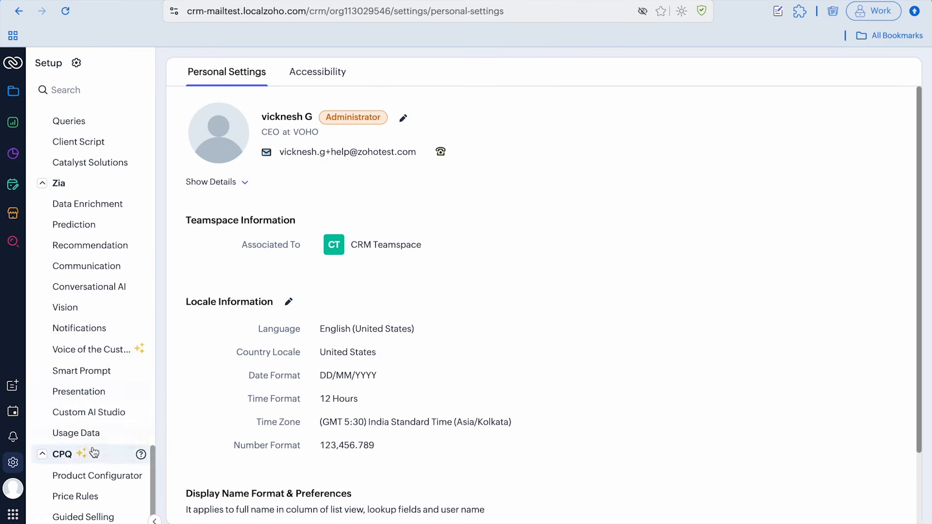
click(91, 416)
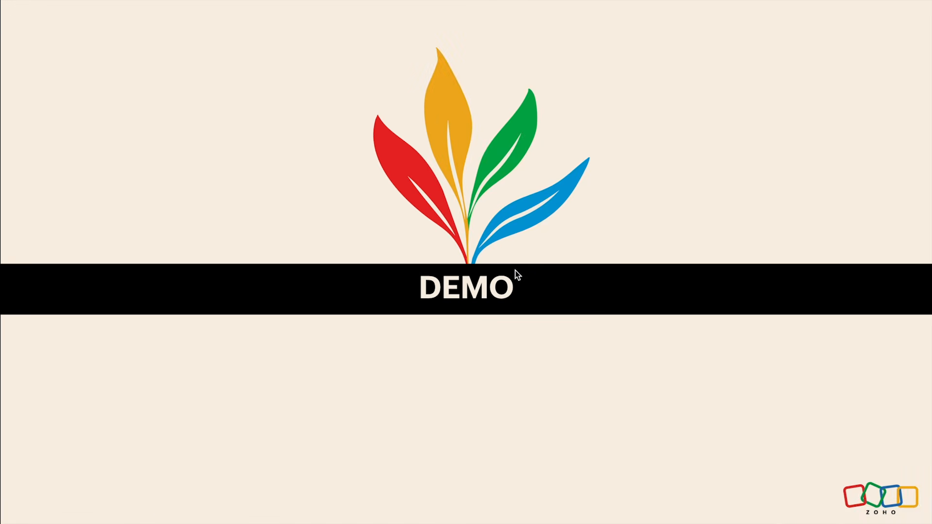
key(Right)
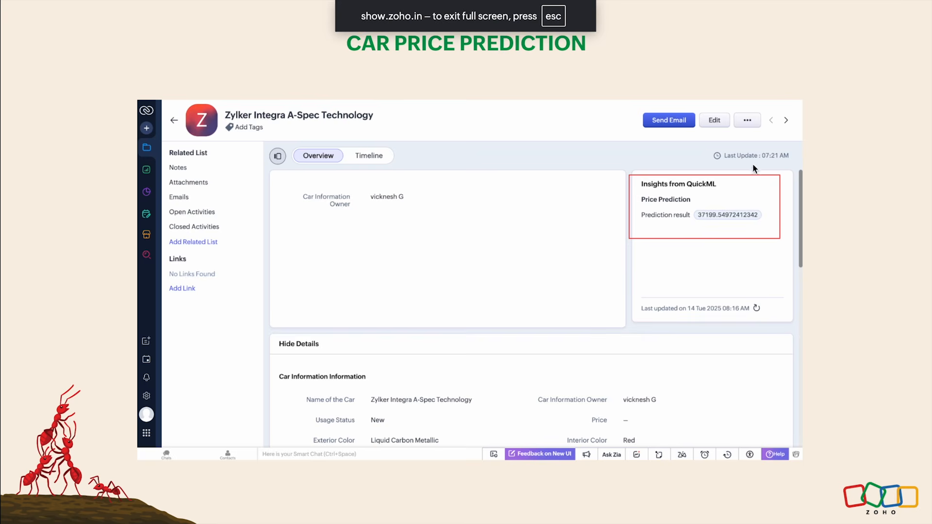